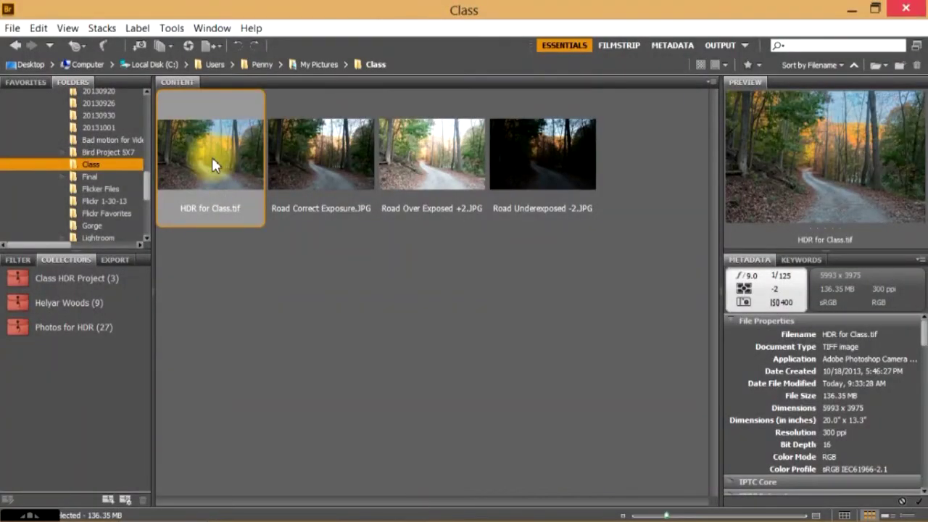
# Step: Open HDR for Class.tif from Bridge in Camera Raw via its context menu
pyautogui.rightClick(212, 157)
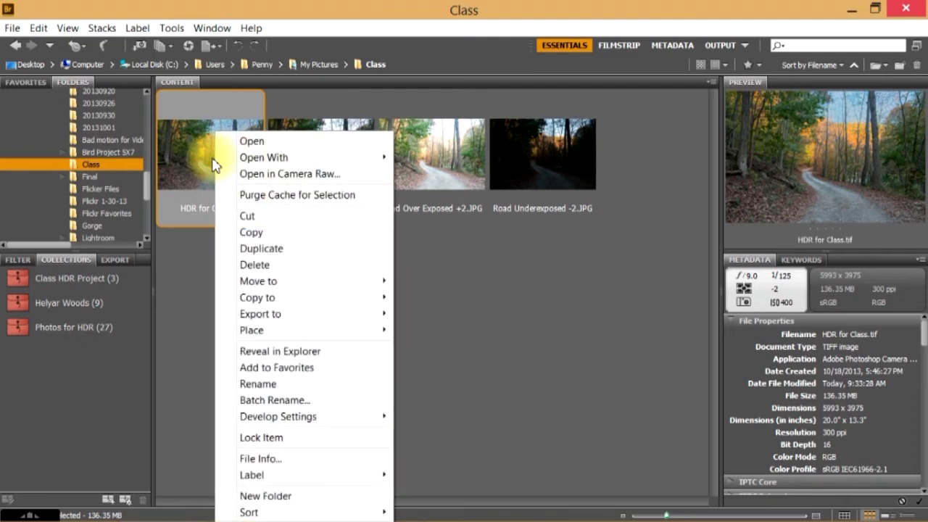
pyautogui.click(255, 173)
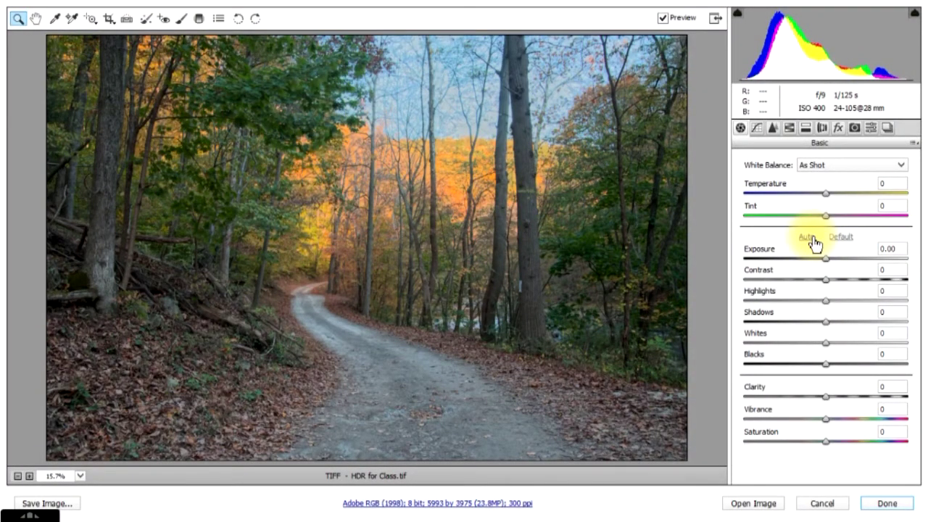
# Step: Apply Auto tone (Exposure +0.95, Contrast +25), then reset Whites and Blacks to 0
pyautogui.click(807, 237)
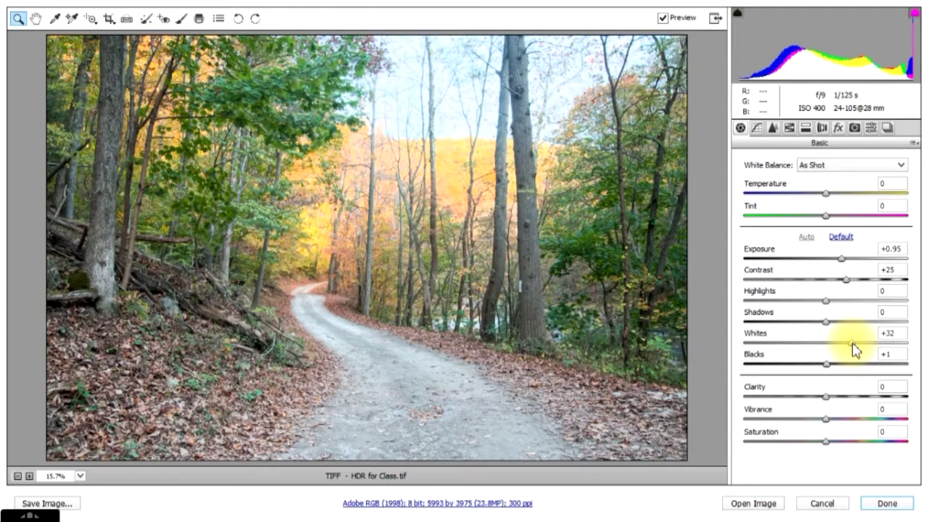
pyautogui.click(853, 344)
pyautogui.doubleClick(853, 344)
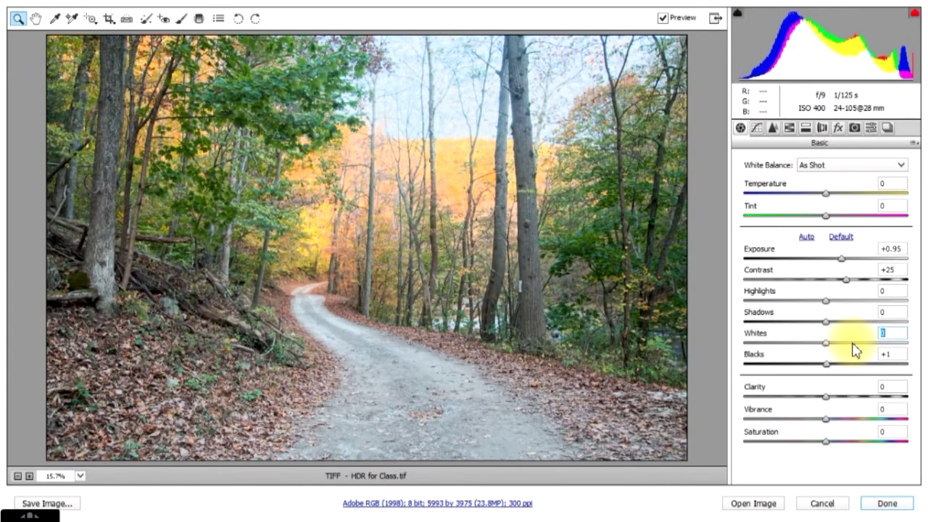
pyautogui.doubleClick(847, 365)
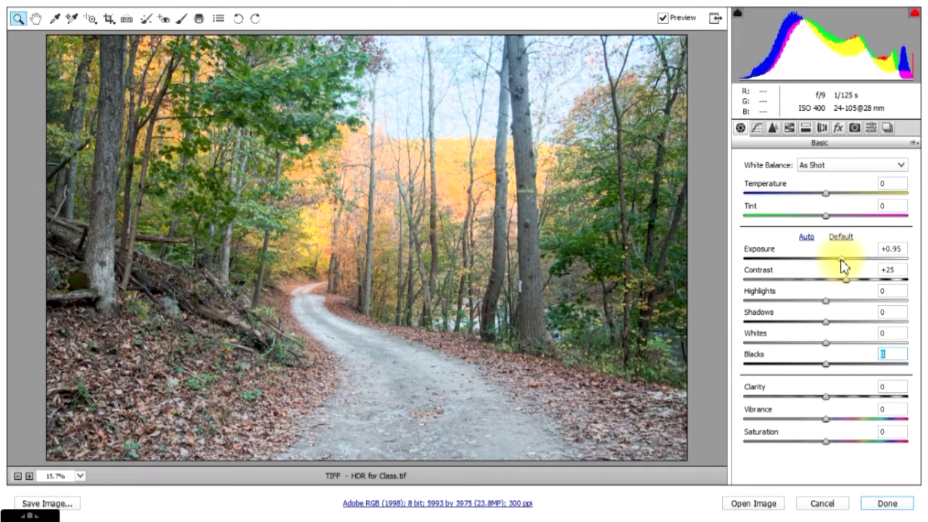
# Step: Set Exposure to +0.15, Contrast +23, Shadows +51 and Highlights -12
pyautogui.click(841, 259)
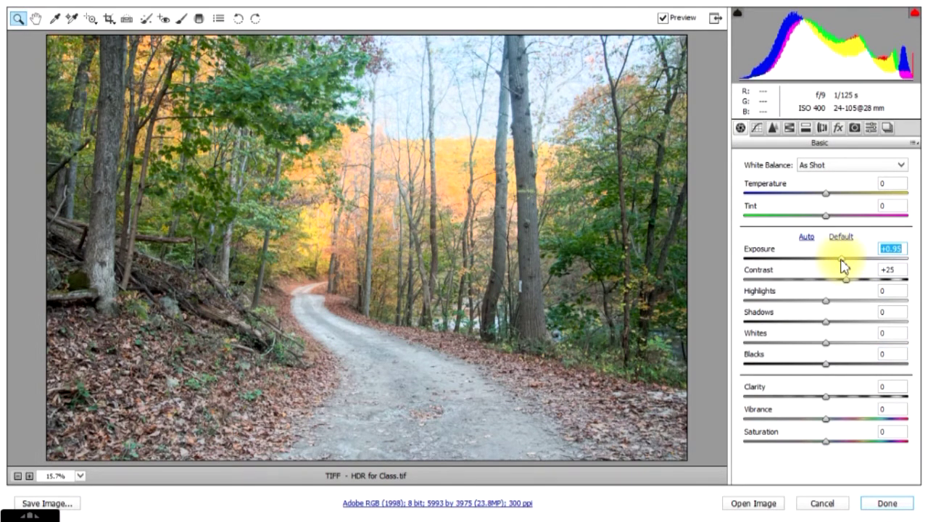
pyautogui.moveTo(841, 259); pyautogui.dragTo(828, 259)
pyautogui.click(846, 279)
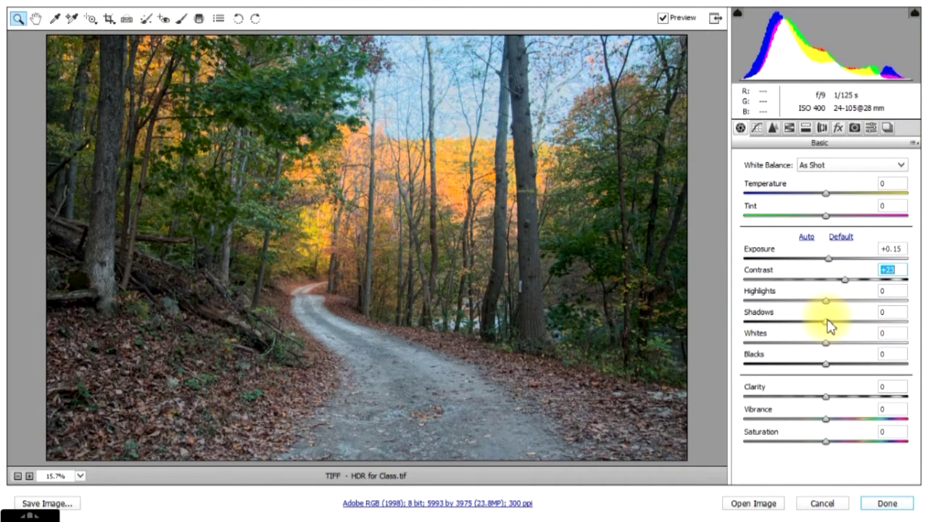
pyautogui.moveTo(827, 326); pyautogui.dragTo(872, 325)
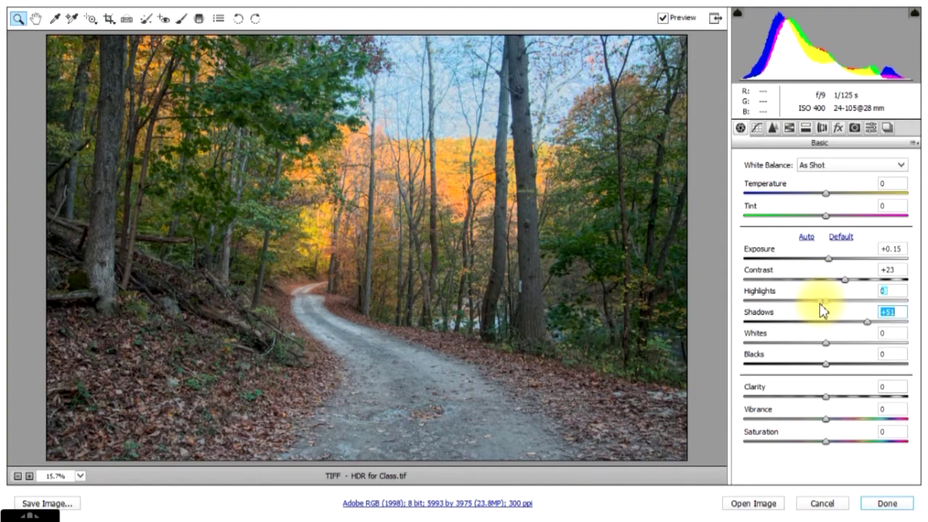
pyautogui.moveTo(819, 303)
pyautogui.mouseDown()
pyautogui.moveTo(776, 303)
pyautogui.moveTo(824, 304)
pyautogui.moveTo(805, 305)
pyautogui.mouseUp()
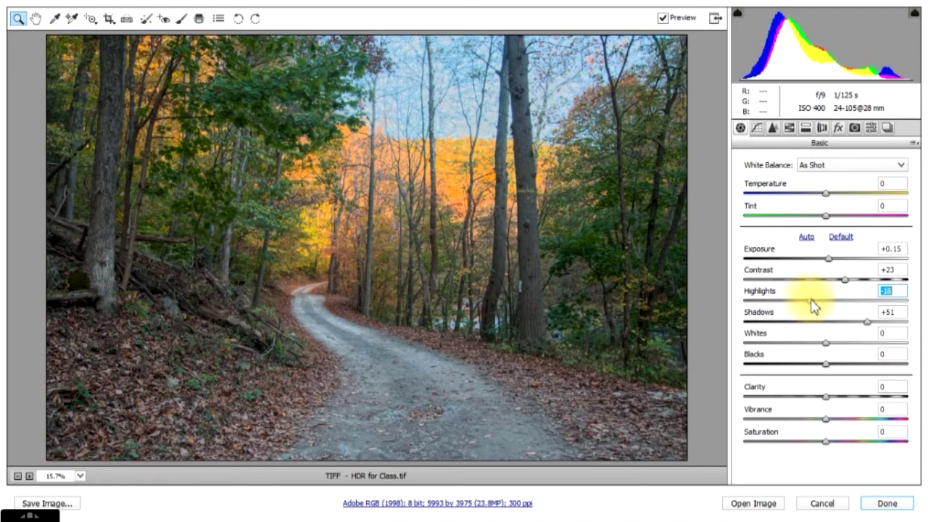
pyautogui.moveTo(810, 306); pyautogui.dragTo(818, 307)
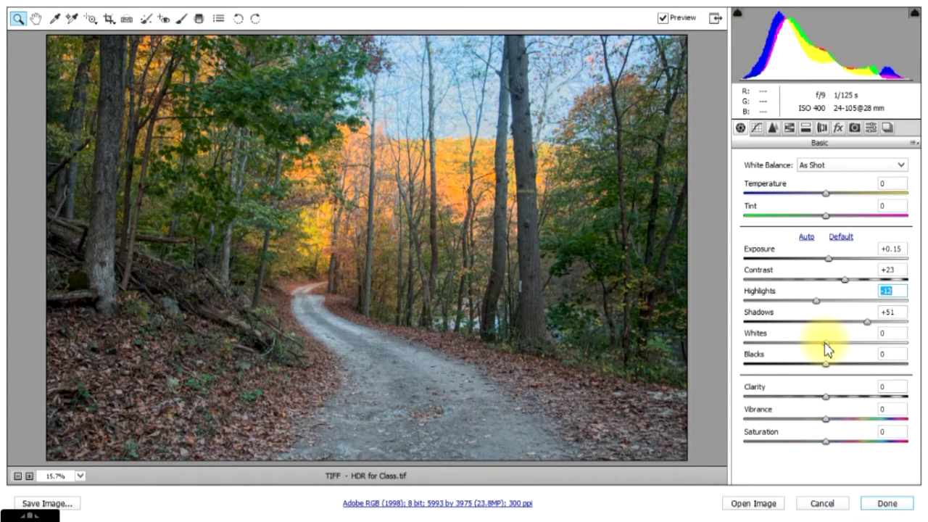
# Step: Raise Whites to +22 and lower Blacks to -18 while watching the clipping preview
pyautogui.keyDown('alt'); pyautogui.click(825, 343); pyautogui.keyUp('alt')
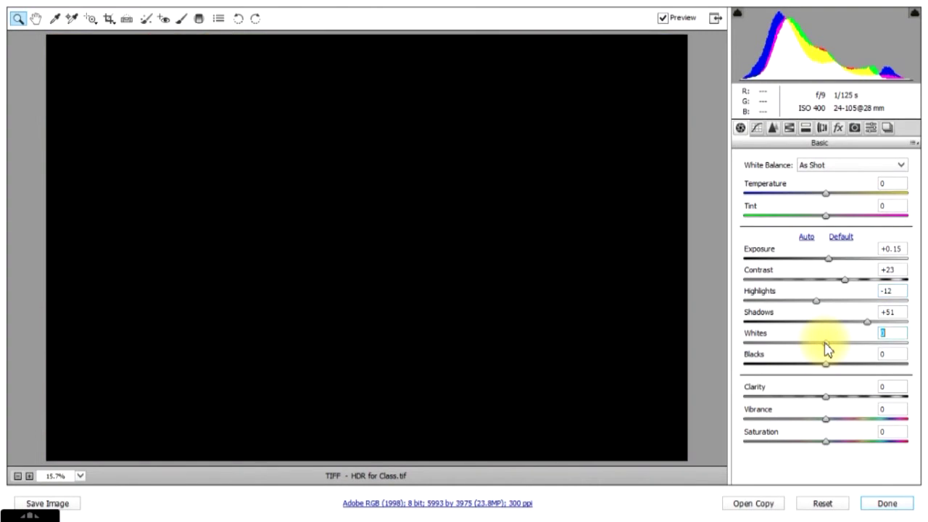
pyautogui.moveTo(825, 343); pyautogui.dragTo(844, 344)
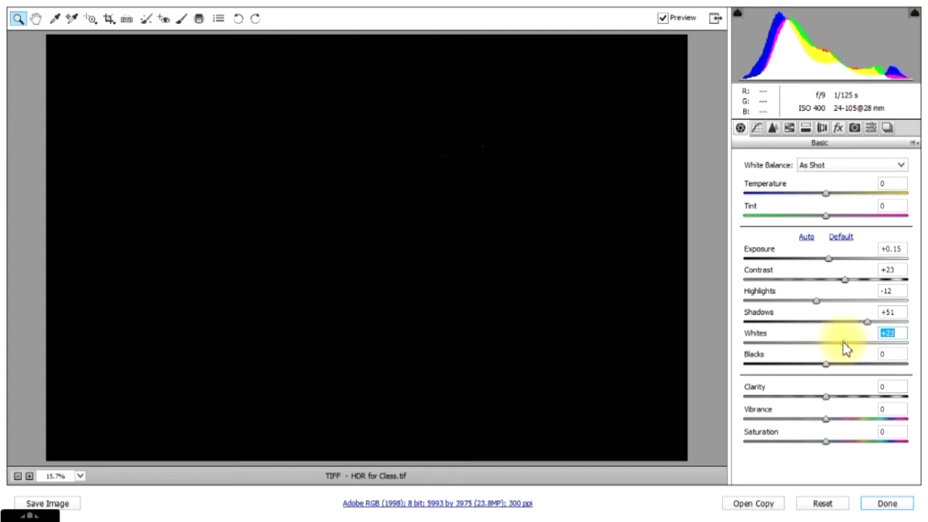
pyautogui.moveTo(844, 344); pyautogui.dragTo(843, 346)
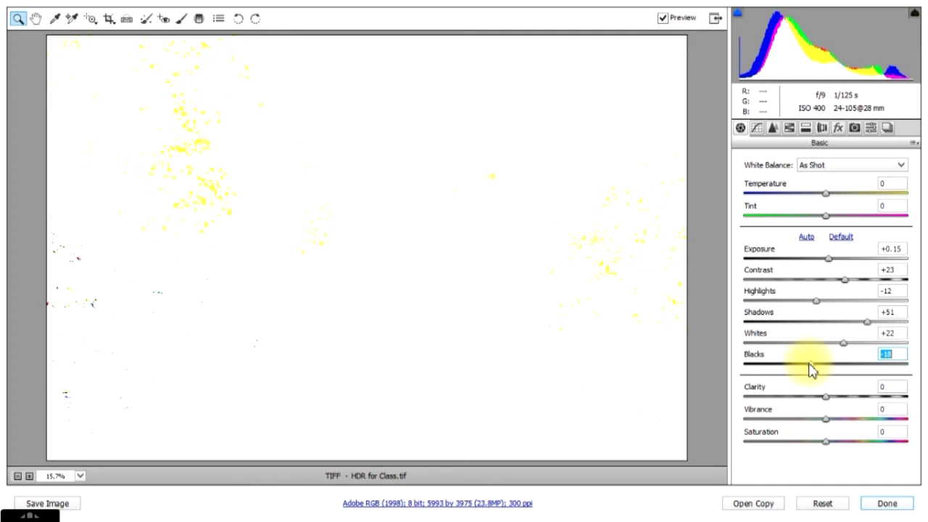
pyautogui.moveTo(810, 370); pyautogui.dragTo(810, 370)
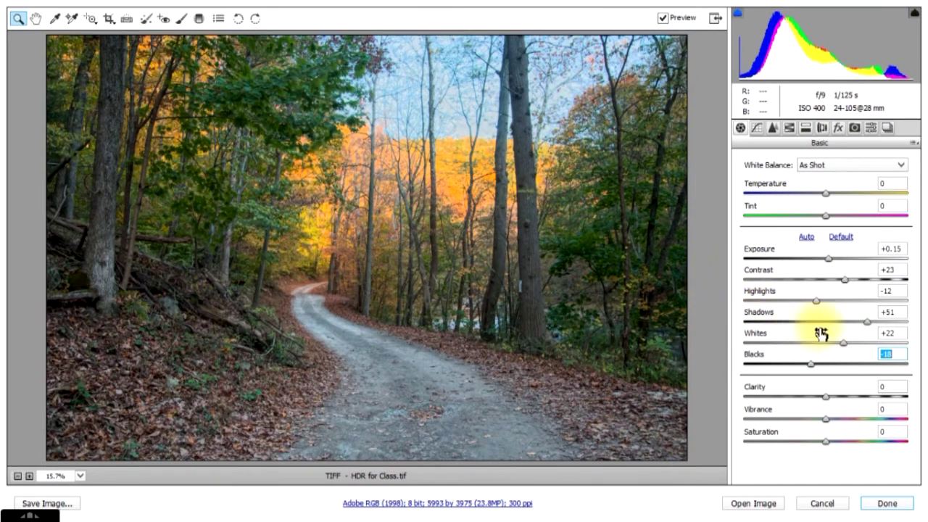
# Step: Raise Clarity to +45, zooming to 25–33.3% and panning to check the upper trees
pyautogui.click(828, 402)
pyautogui.moveTo(828, 402); pyautogui.dragTo(862, 395)
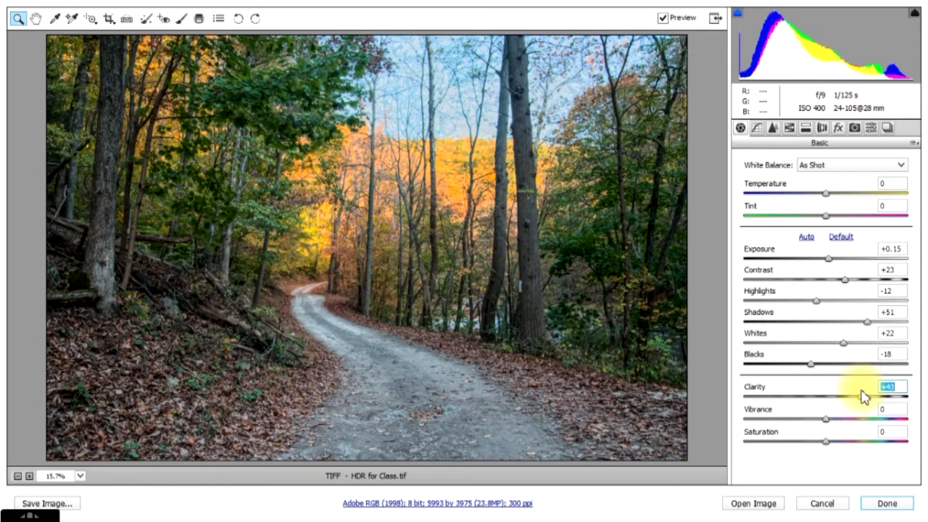
pyautogui.click(29, 477)
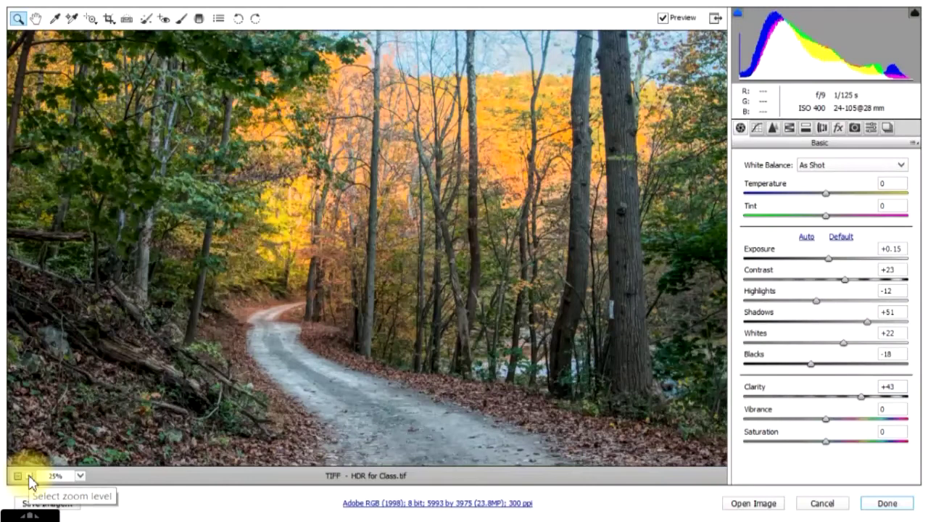
pyautogui.click(35, 19)
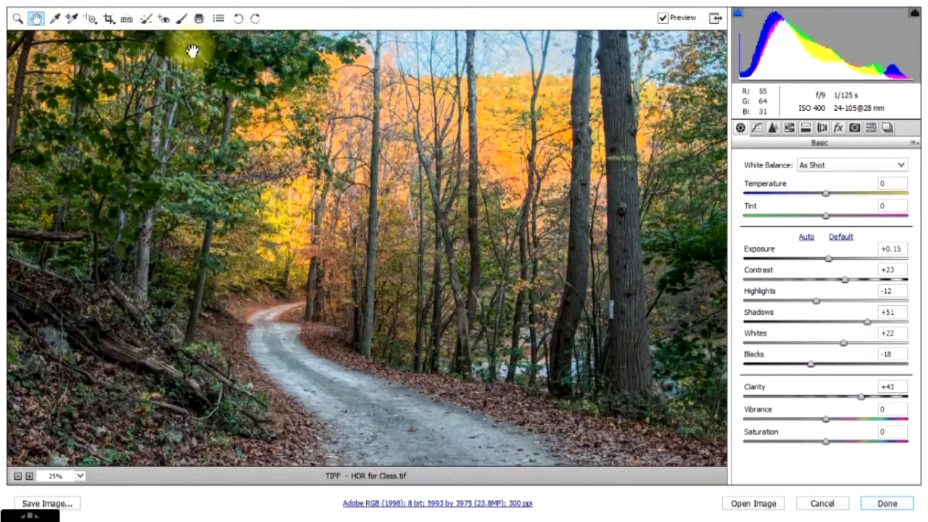
pyautogui.moveTo(592, 137); pyautogui.dragTo(494, 213)
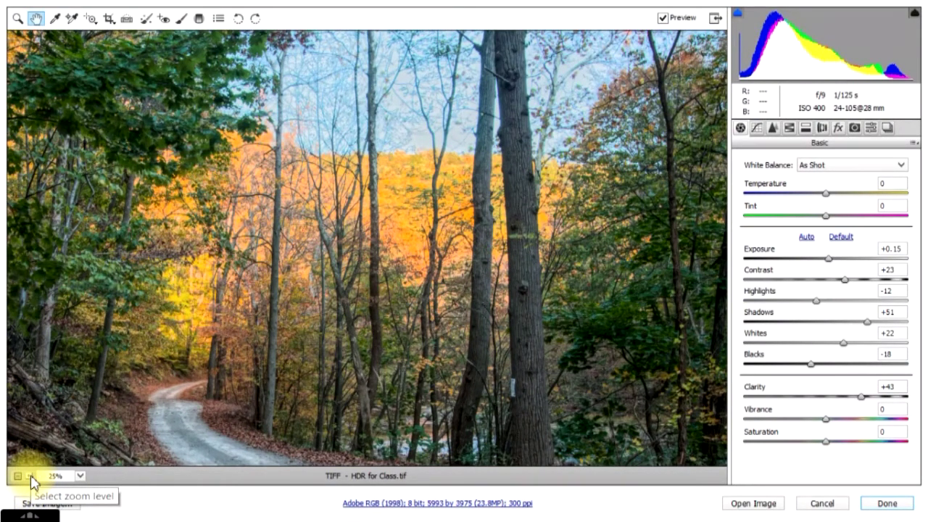
pyautogui.click(29, 476)
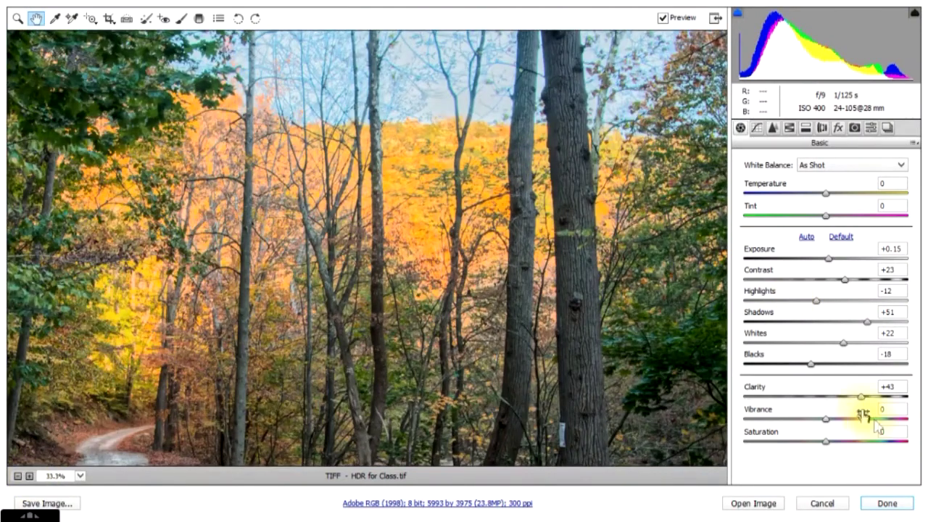
pyautogui.moveTo(863, 403)
pyautogui.mouseDown()
pyautogui.moveTo(770, 410)
pyautogui.moveTo(926, 393)
pyautogui.moveTo(865, 408)
pyautogui.mouseUp()
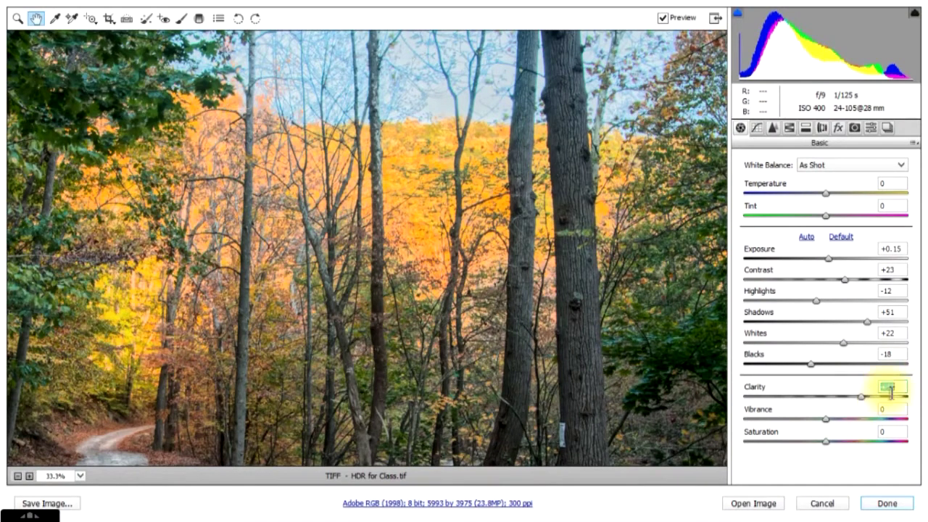
pyautogui.click(897, 389)
pyautogui.press('Up')
pyautogui.press('Up')
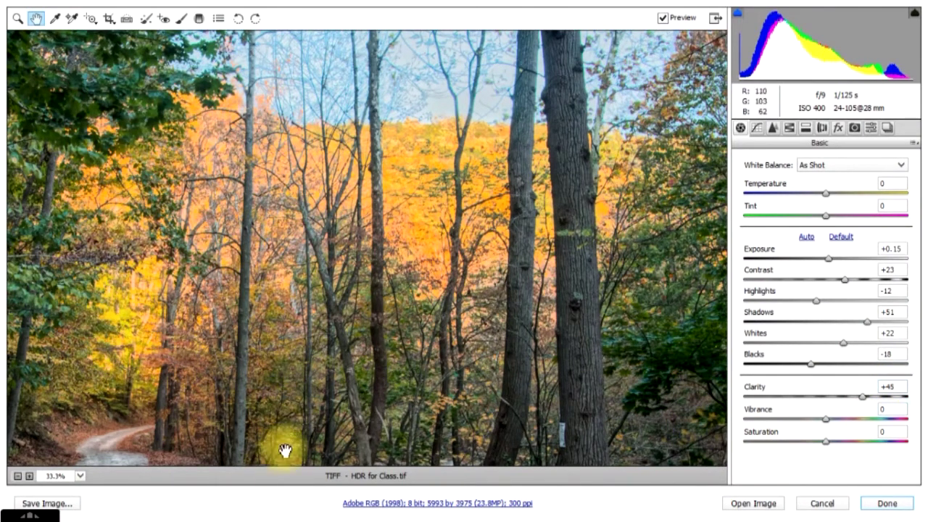
# Step: Zoom back out and set the preview to Fit in View
pyautogui.click(60, 478)
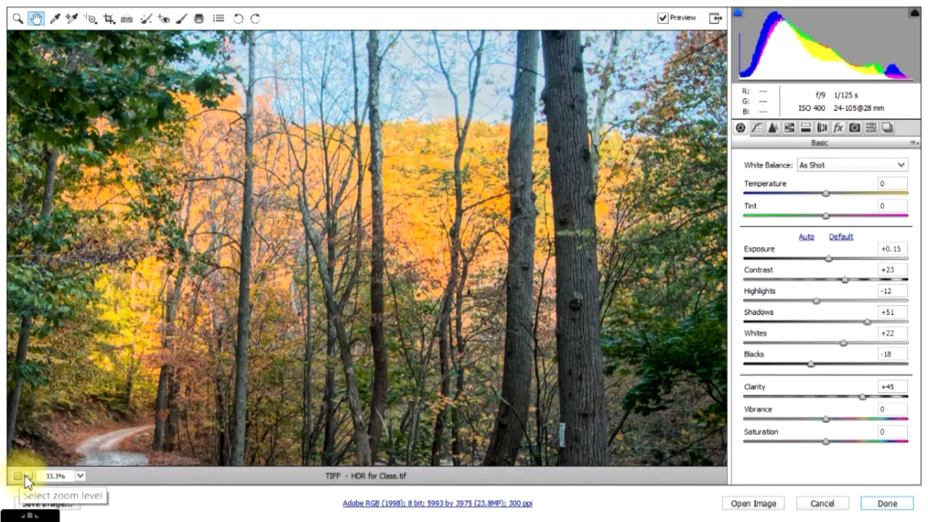
pyautogui.click(18, 477)
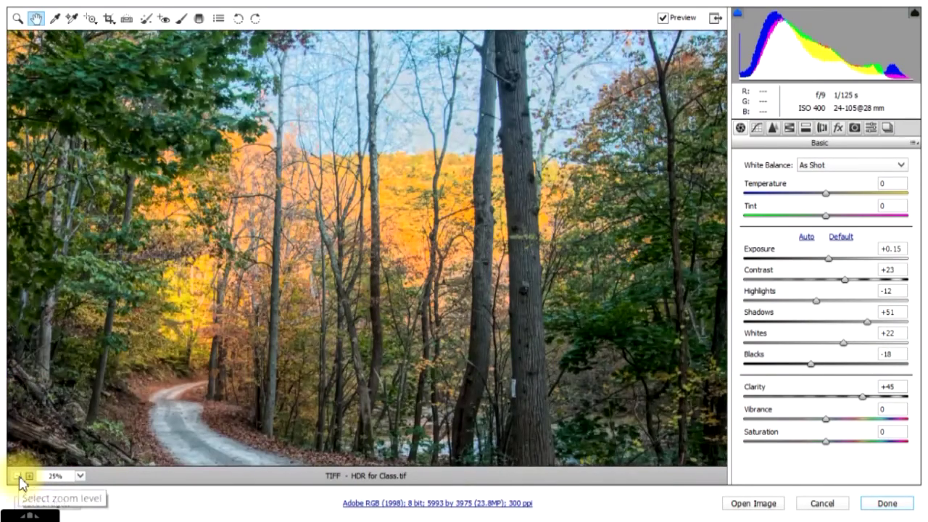
pyautogui.click(81, 476)
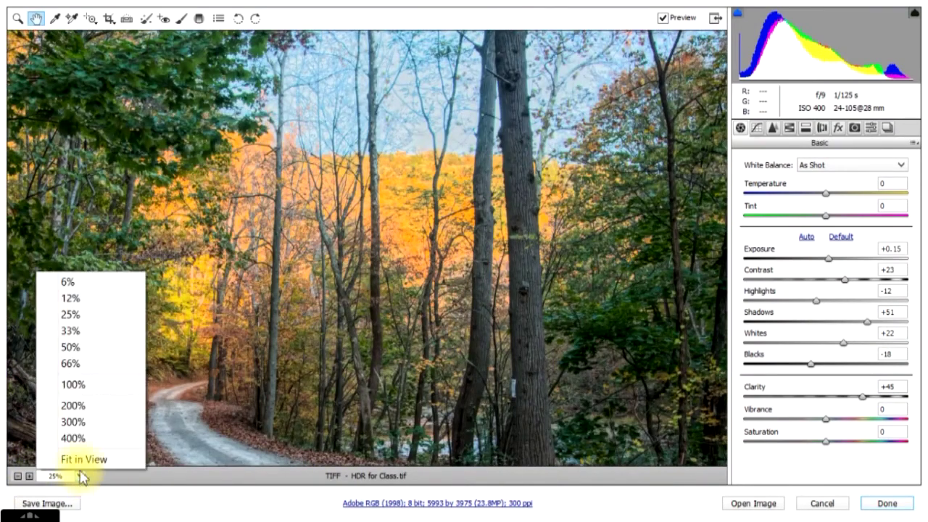
pyautogui.click(83, 459)
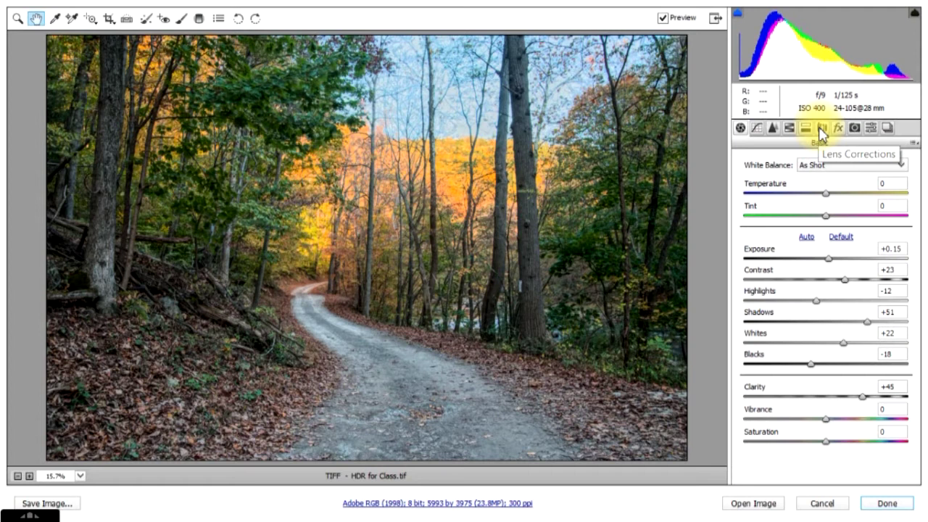
# Step: Enable Tamron lens profile corrections (Distortion and Vignetting 100), toggling them off and on to compare
pyautogui.click(821, 129)
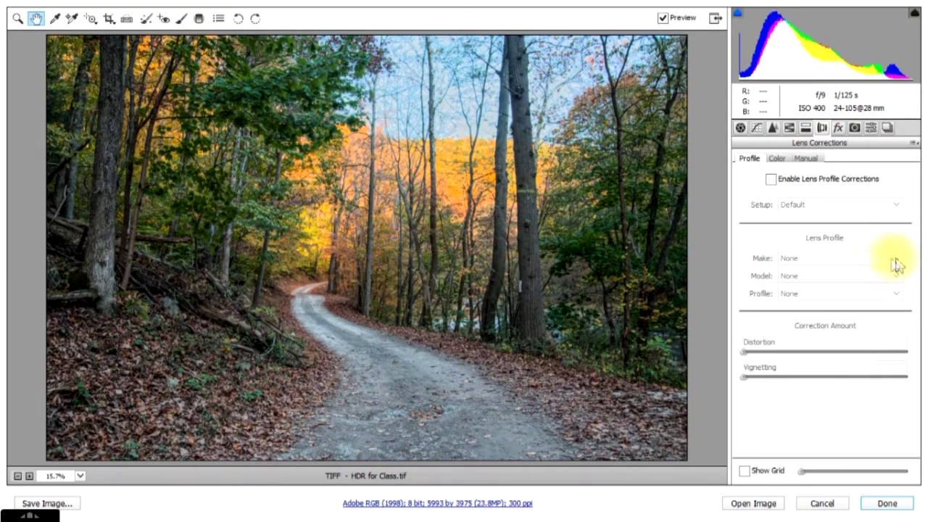
pyautogui.click(769, 181)
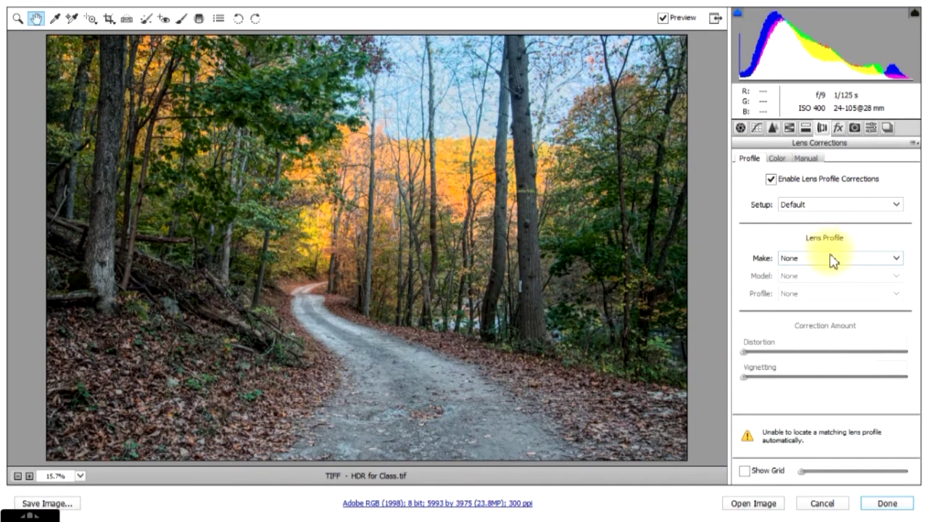
pyautogui.click(831, 258)
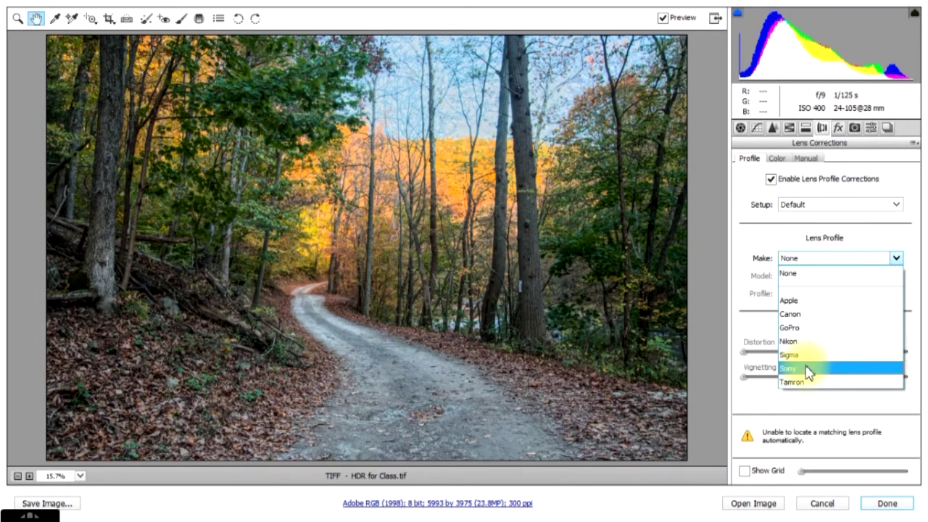
pyautogui.click(803, 382)
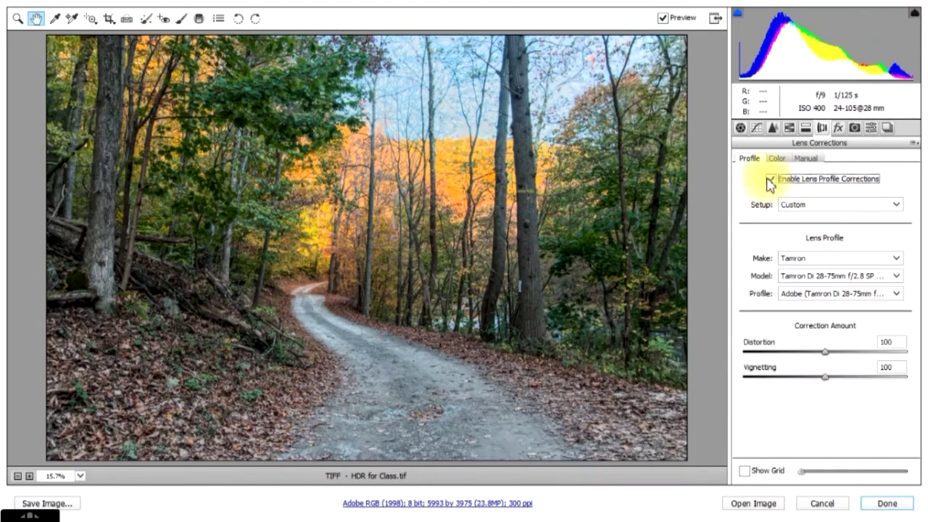
pyautogui.click(770, 180)
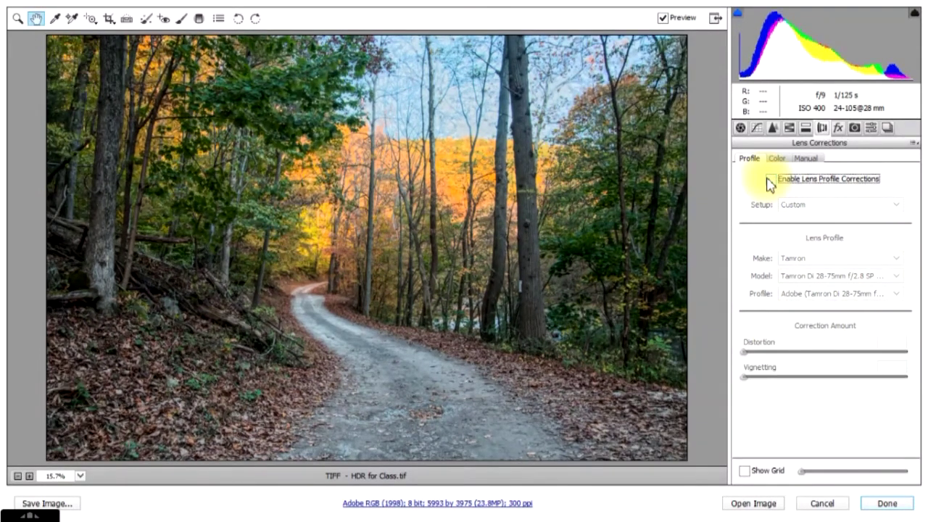
pyautogui.click(770, 180)
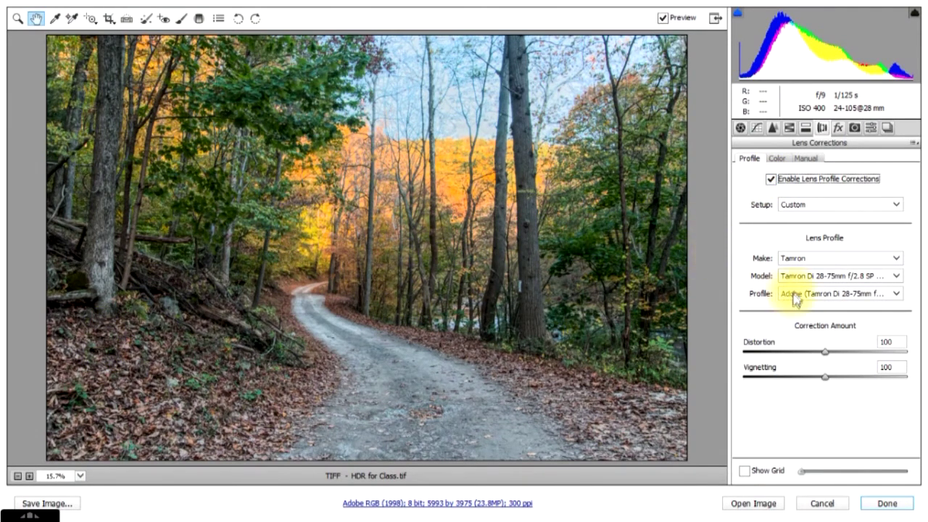
# Step: Switch back to the Basic panel to review the tone settings
pyautogui.click(740, 128)
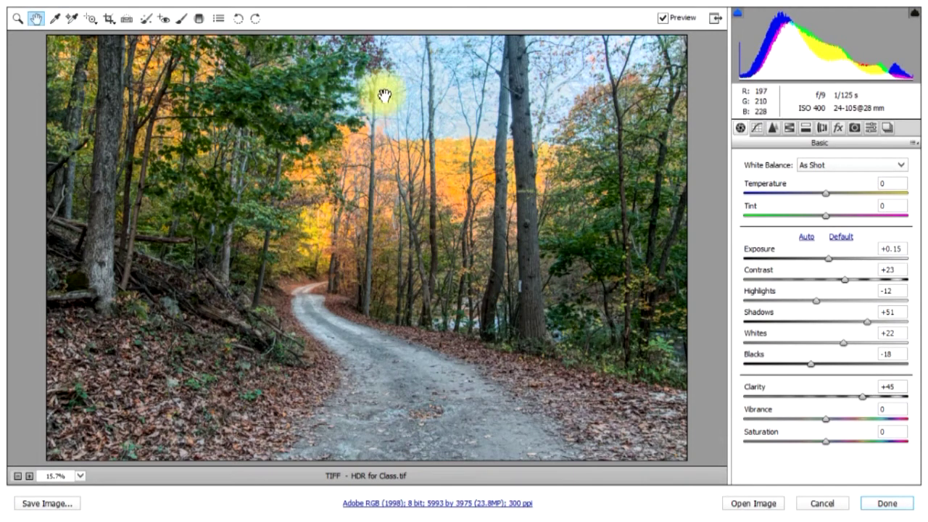
# Step: Draw a graduated filter from the sky top (Exposure -1.05, Saturation +18, blue tint), extending it slightly lower
pyautogui.click(199, 25)
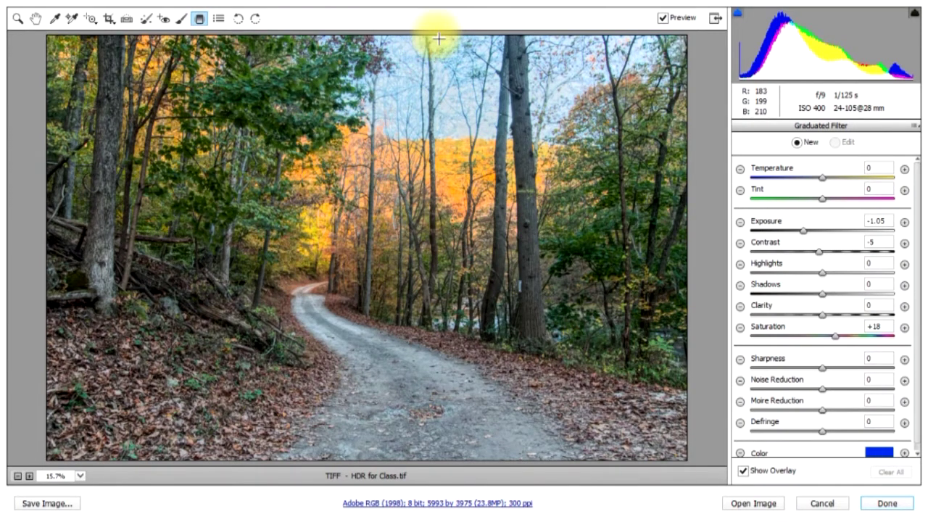
pyautogui.moveTo(439, 38); pyautogui.dragTo(434, 166)
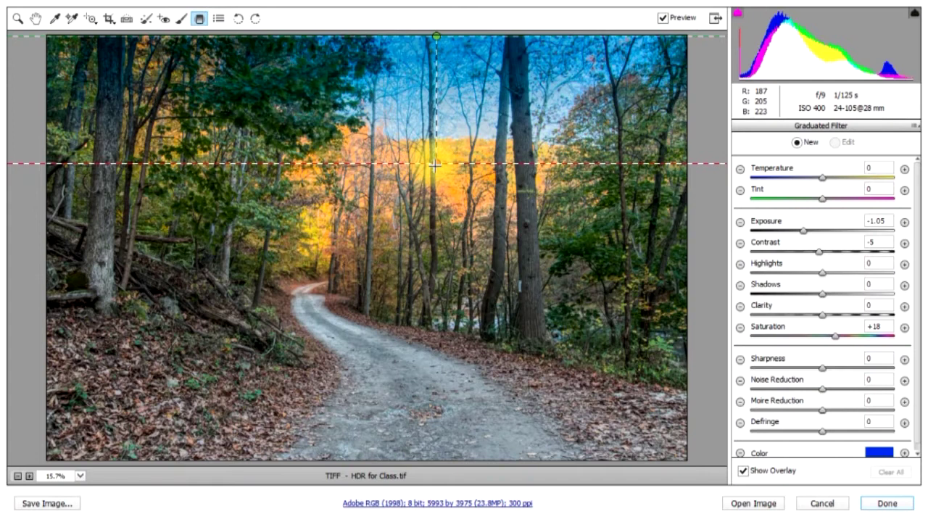
pyautogui.moveTo(435, 165)
pyautogui.mouseDown()
pyautogui.moveTo(434, 187)
pyautogui.moveTo(433, 177)
pyautogui.mouseUp()
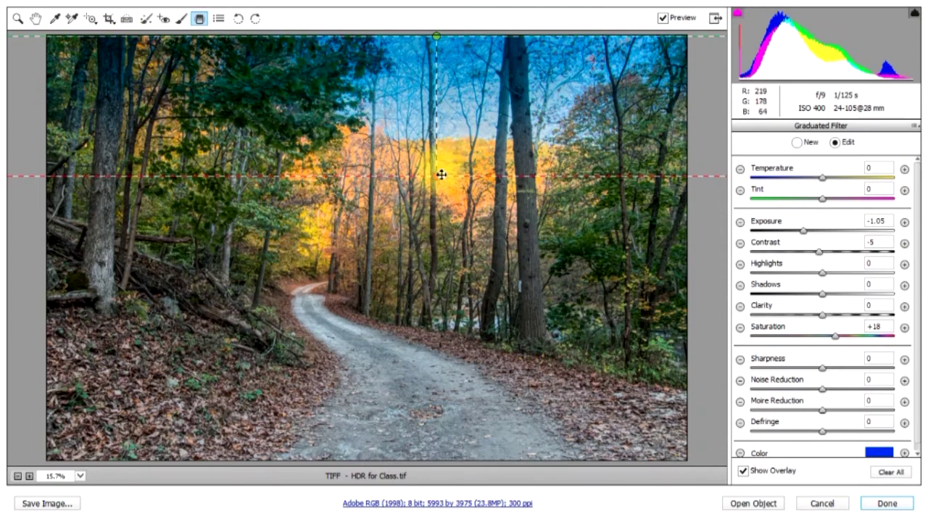
# Step: Rotate the sky filter diagonally so it darkens the upper right down to the road
pyautogui.moveTo(441, 181); pyautogui.dragTo(400, 311)
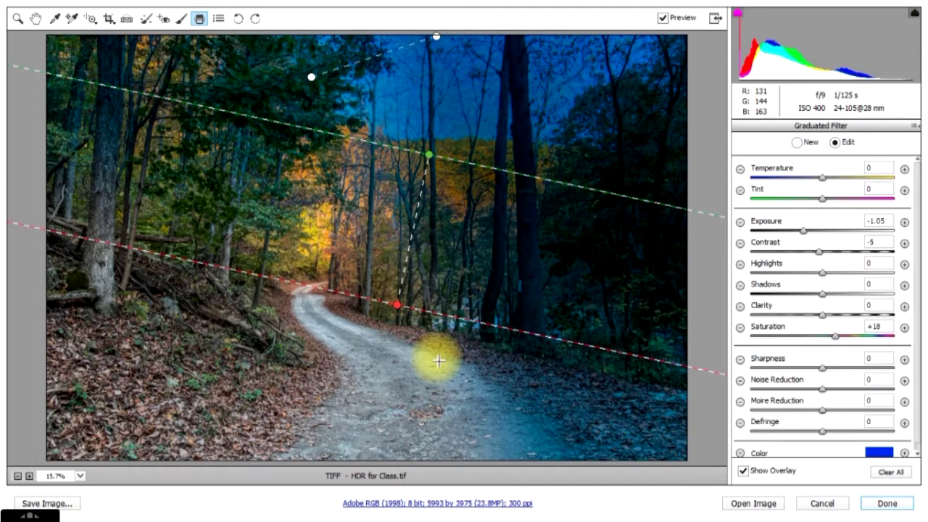
# Step: Undo the filter tilt back to a horizontal sky band, then press Delete to remove the filter
pyautogui.hotkey('ctrl', 'z')
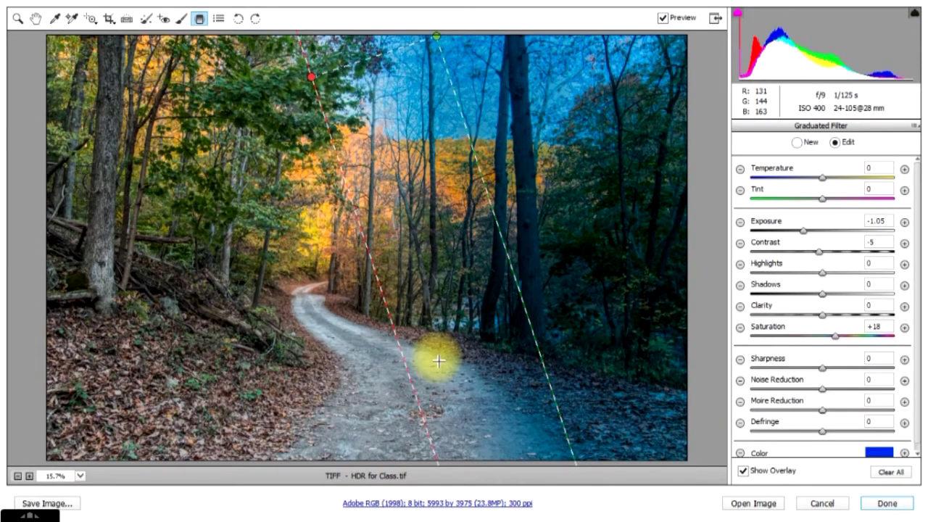
pyautogui.hotkey('ctrl', 'z')
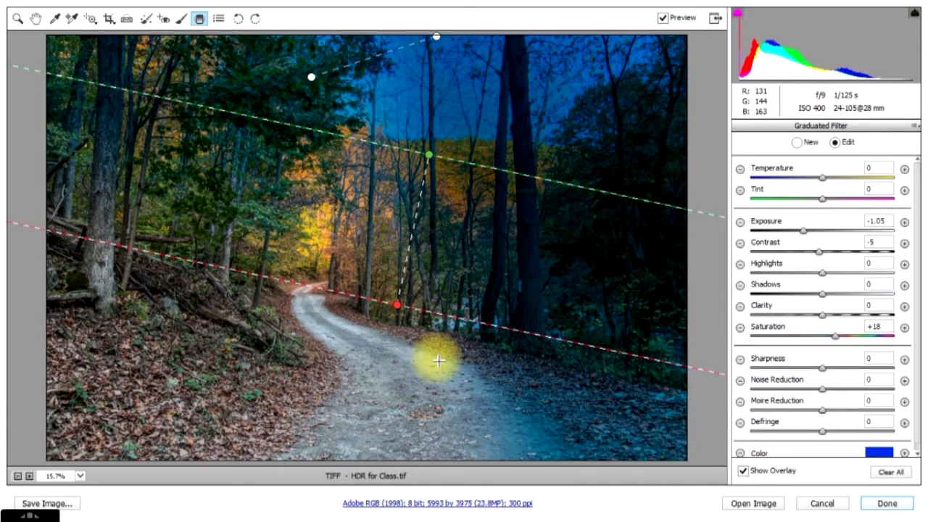
pyautogui.hotkey('ctrl', 'z')
pyautogui.hotkey('ctrl', 'z')
pyautogui.hotkey('ctrl', 'z')
pyautogui.hotkey('ctrl', 'z')
pyautogui.press('alt')
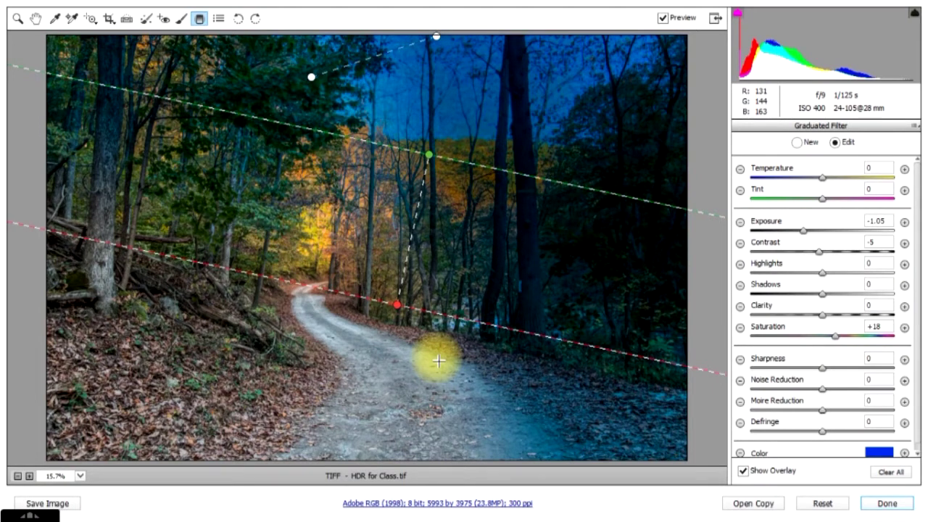
pyautogui.hotkey('ctrl', 'z')
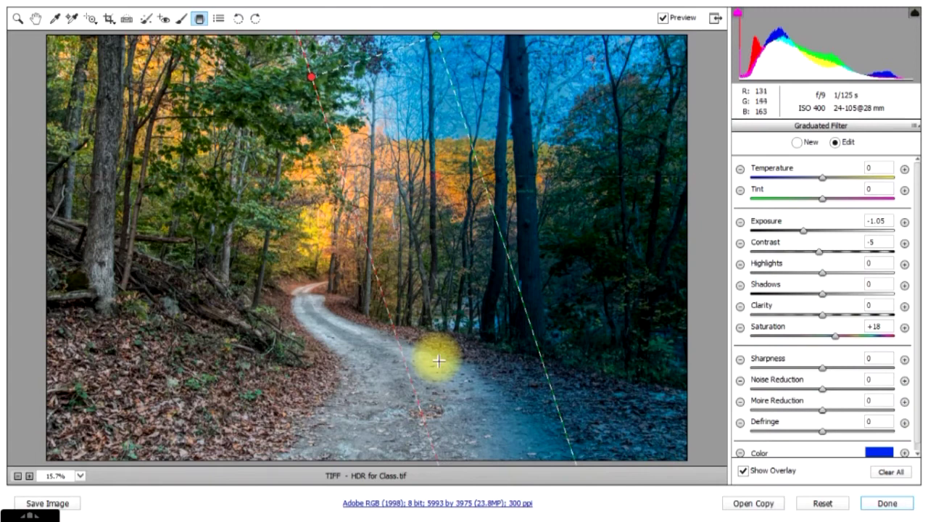
pyautogui.hotkey('ctrl', 'z')
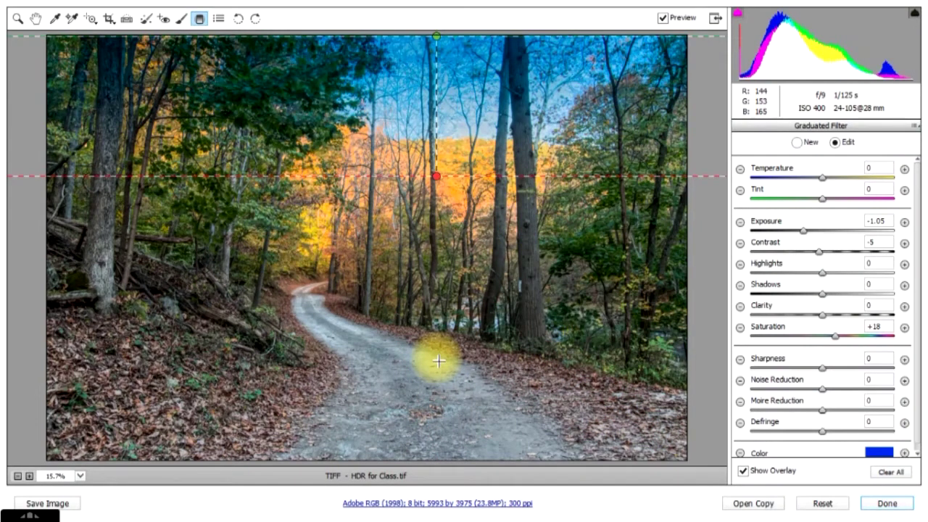
pyautogui.press('Delete')
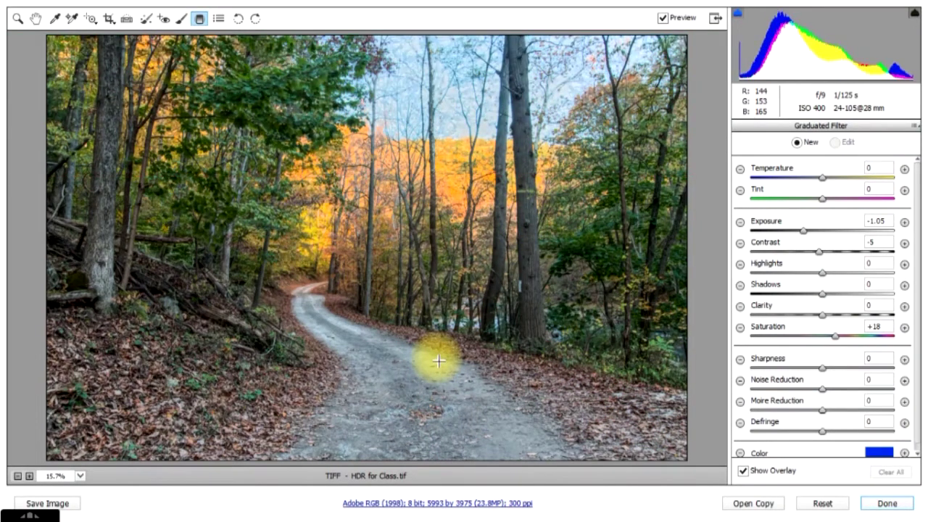
# Step: Draw a new, slightly tilted graduated filter down from the top edge over the sky
pyautogui.press('alt')
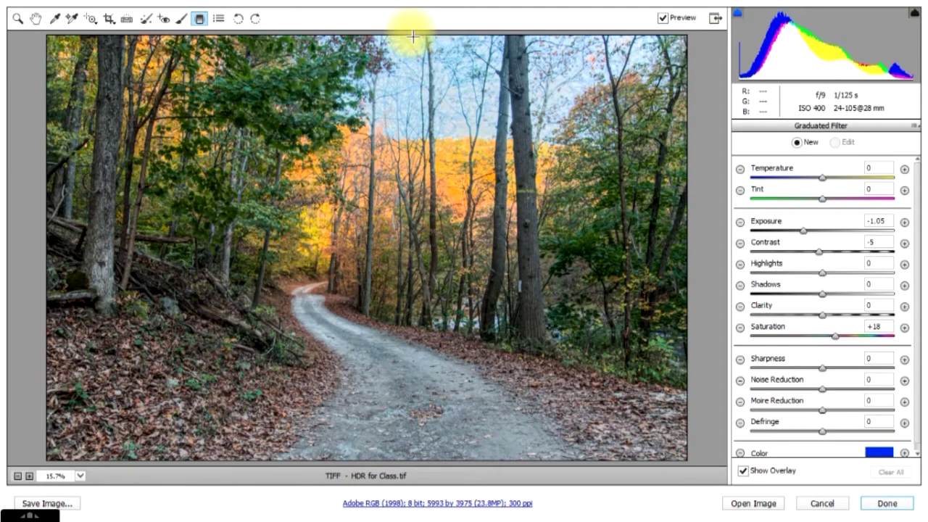
pyautogui.moveTo(411, 36); pyautogui.dragTo(388, 168)
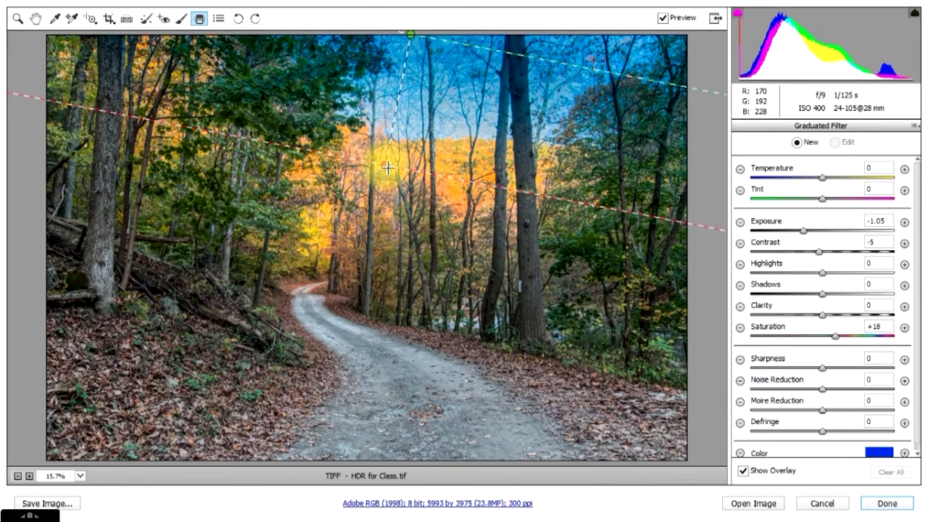
pyautogui.moveTo(388, 168); pyautogui.dragTo(388, 171)
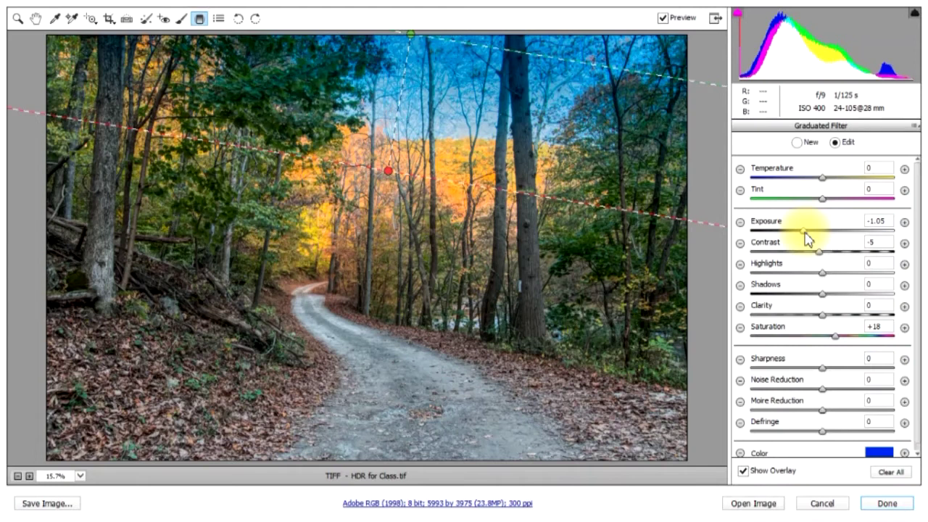
# Step: Set the sky filter to Exposure -0.65 and Saturation +35, then apply the edits with Done
pyautogui.moveTo(805, 234); pyautogui.dragTo(699, 245)
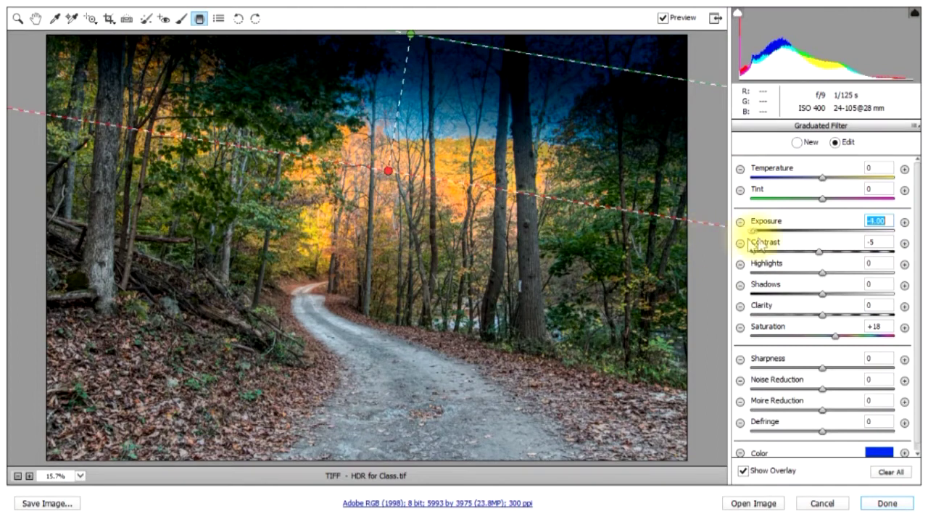
pyautogui.moveTo(751, 231); pyautogui.dragTo(809, 241)
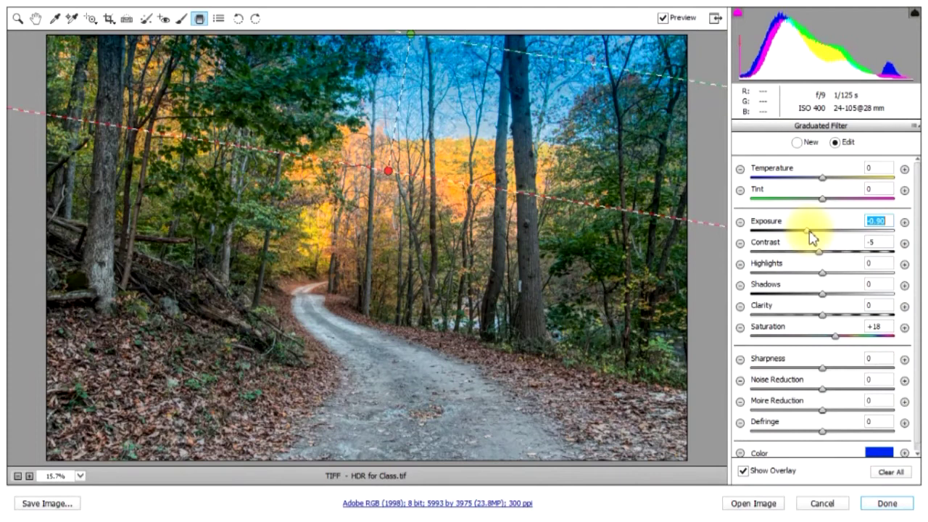
pyautogui.moveTo(811, 238); pyautogui.dragTo(813, 240)
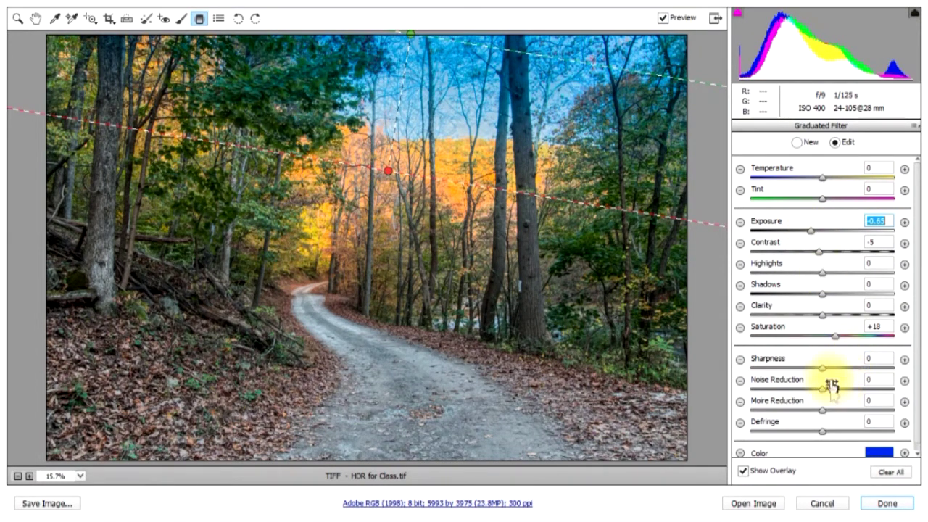
pyautogui.moveTo(835, 337)
pyautogui.mouseDown()
pyautogui.moveTo(925, 341)
pyautogui.moveTo(853, 367)
pyautogui.moveTo(739, 337)
pyautogui.moveTo(692, 352)
pyautogui.moveTo(927, 333)
pyautogui.moveTo(828, 341)
pyautogui.moveTo(861, 345)
pyautogui.moveTo(850, 346)
pyautogui.mouseUp()
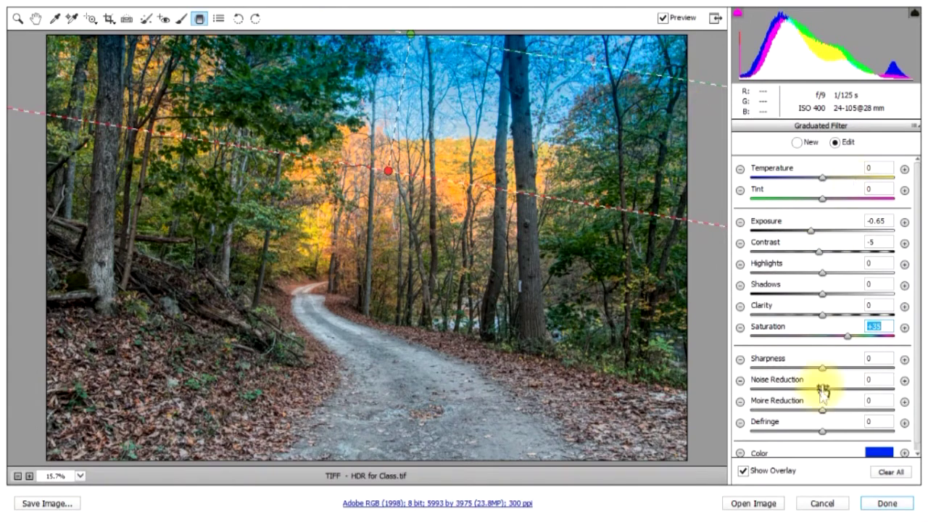
pyautogui.click(883, 506)
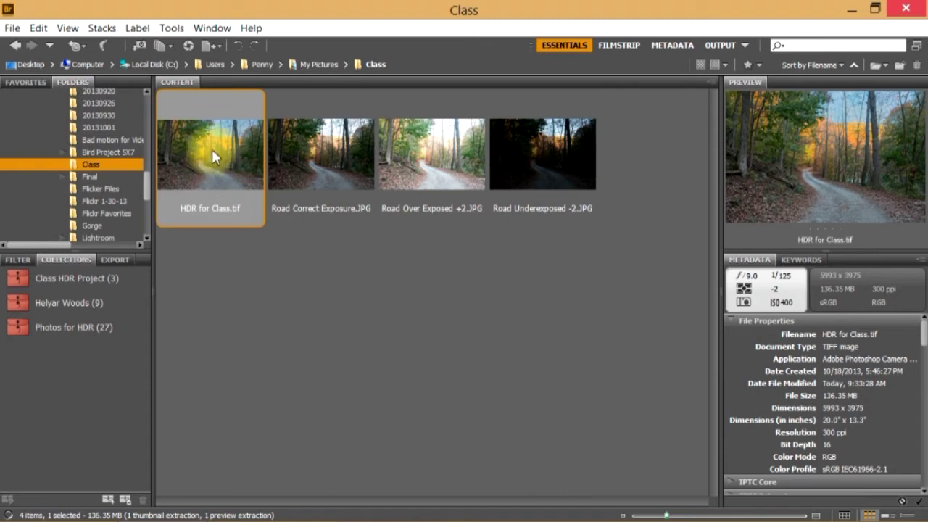
# Step: Reopen HDR for Class.tif in Camera Raw from Bridge and show the HSL / Grayscale panel
pyautogui.rightClick(212, 151)
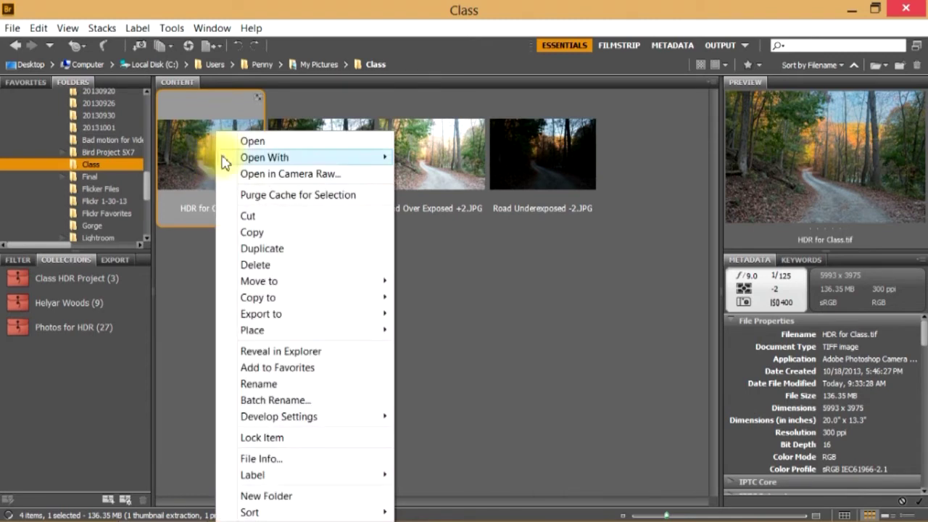
pyautogui.click(268, 174)
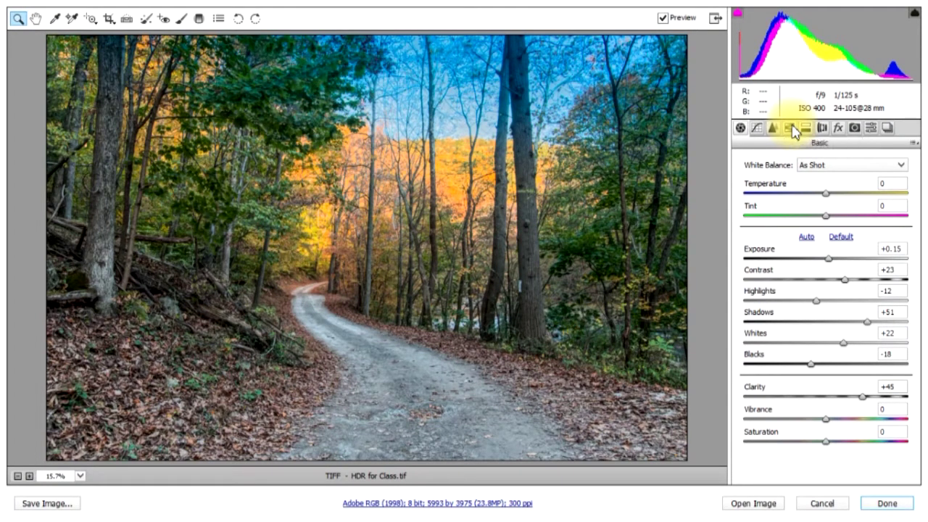
pyautogui.click(792, 129)
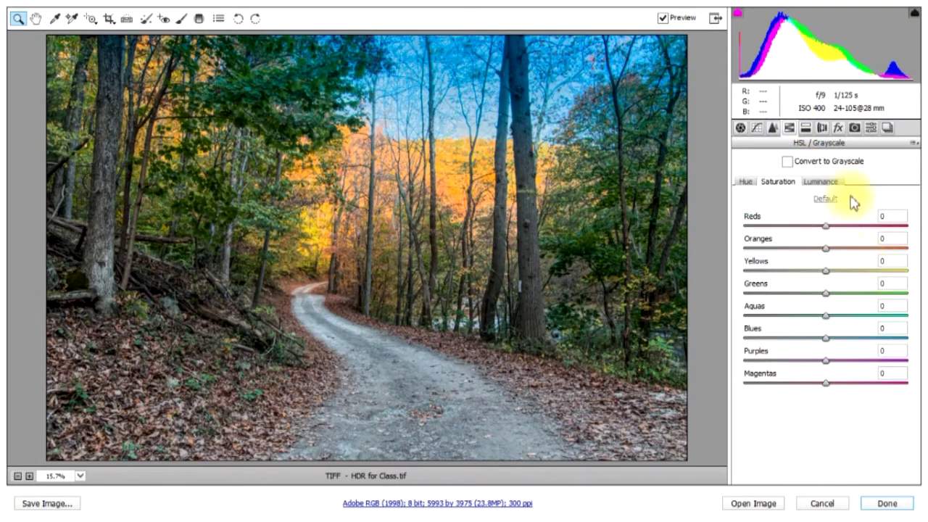
pyautogui.click(746, 182)
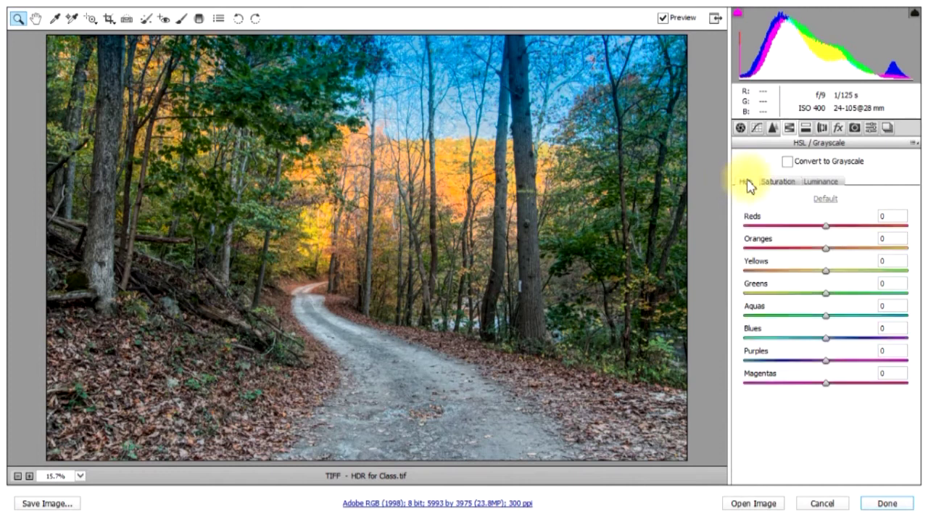
pyautogui.click(770, 183)
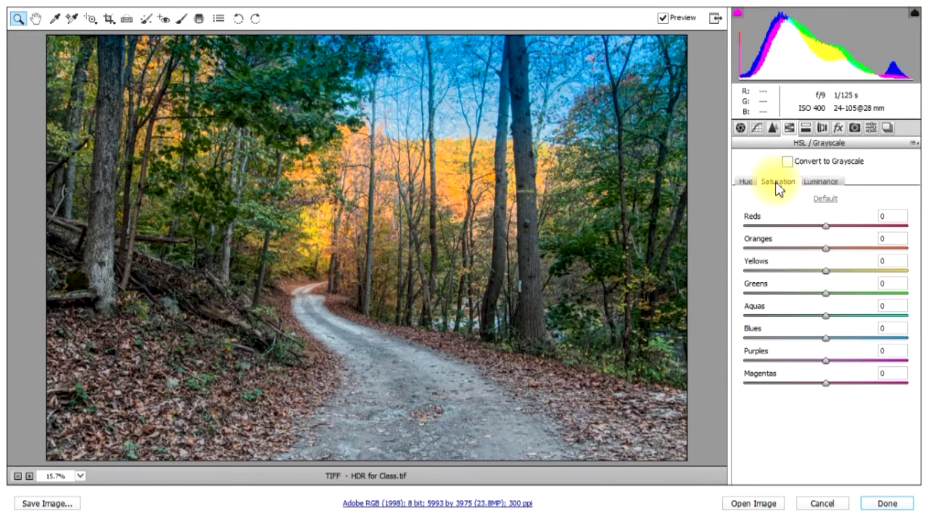
pyautogui.click(746, 182)
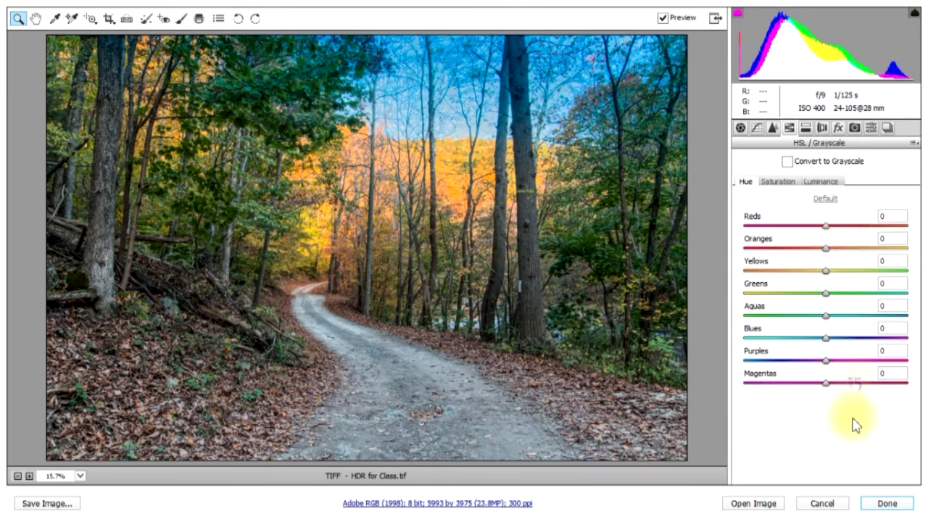
pyautogui.click(777, 183)
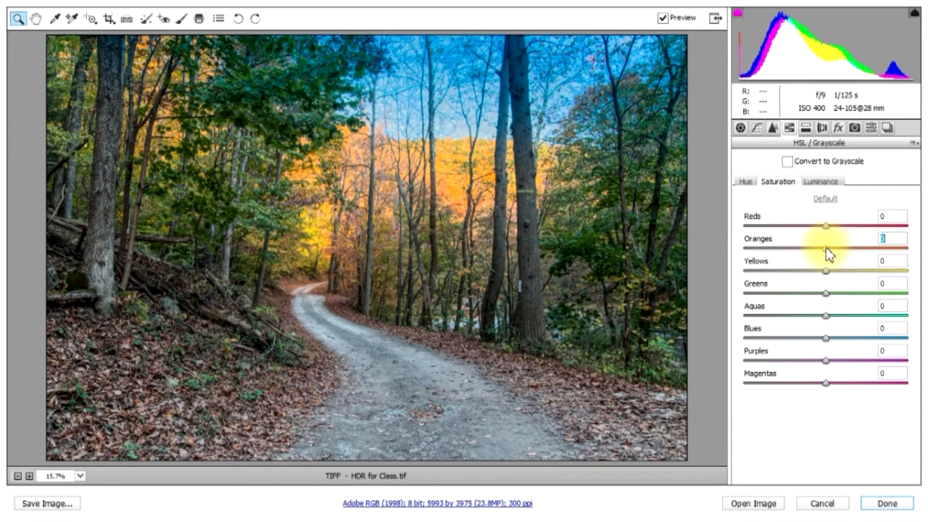
pyautogui.moveTo(826, 248); pyautogui.dragTo(717, 260)
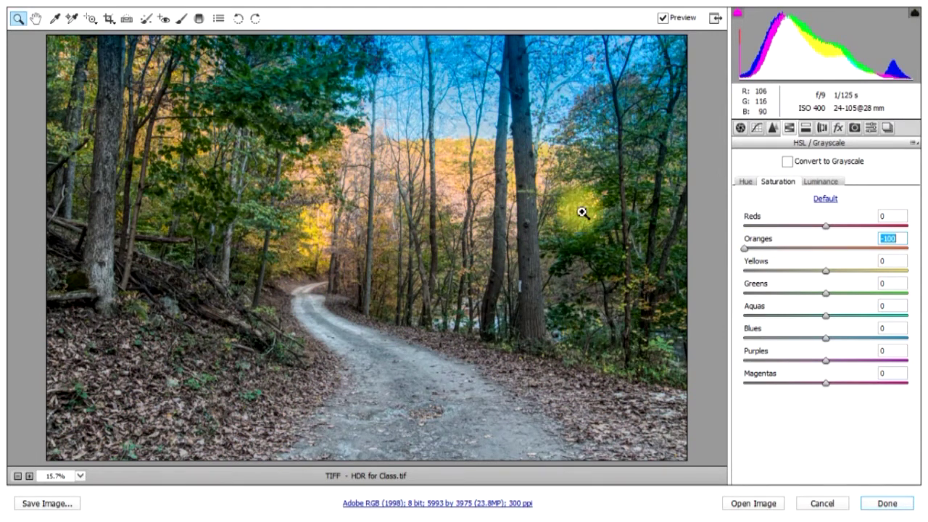
pyautogui.moveTo(744, 251); pyautogui.dragTo(926, 253)
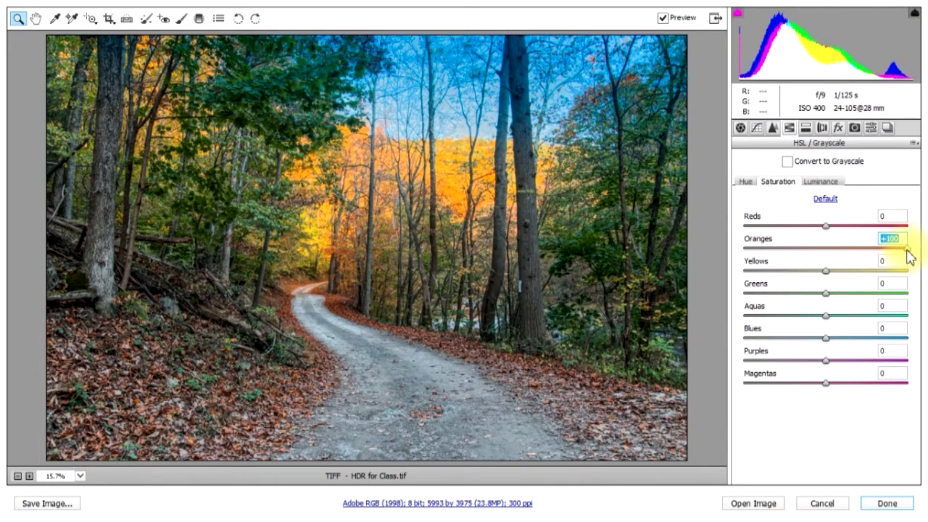
pyautogui.moveTo(906, 250); pyautogui.dragTo(827, 251)
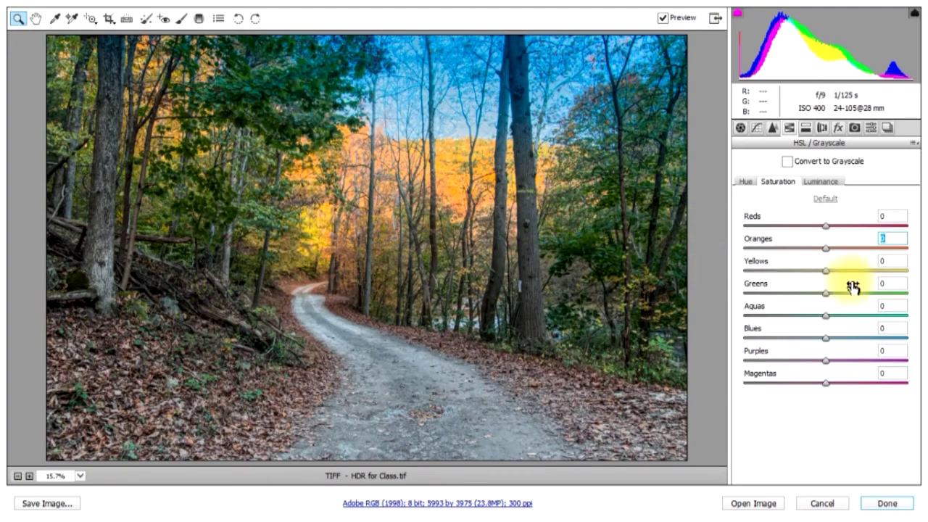
# Step: Set the Greens saturation slider in HSL / Grayscale to +70
pyautogui.moveTo(829, 300); pyautogui.dragTo(894, 297)
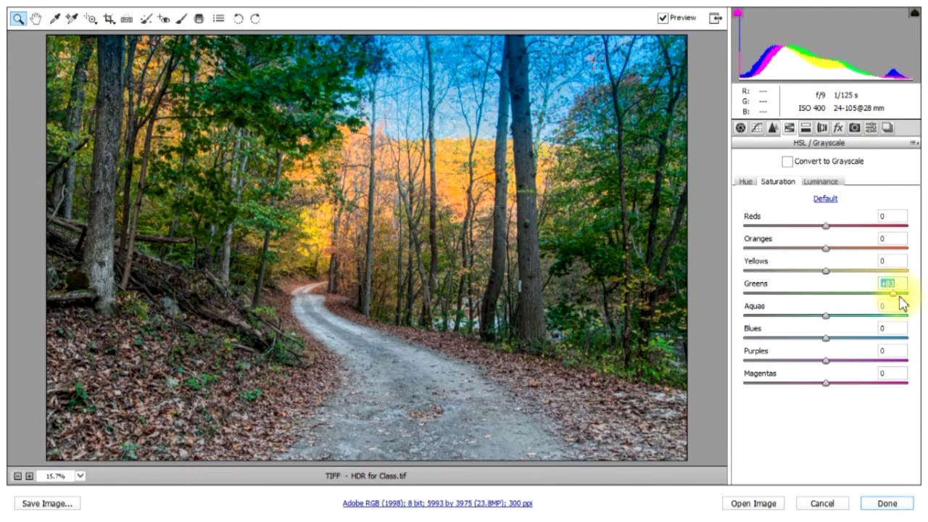
pyautogui.moveTo(903, 303); pyautogui.dragTo(925, 298)
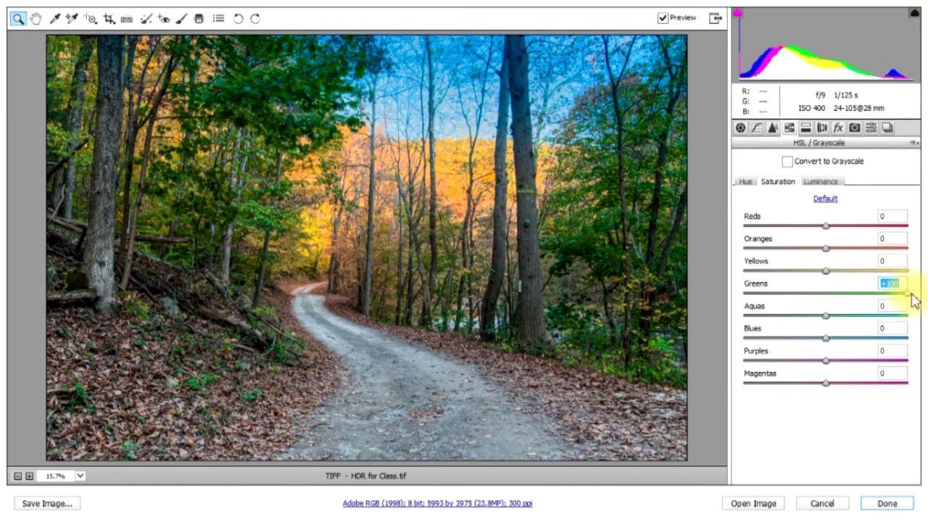
pyautogui.moveTo(908, 299); pyautogui.dragTo(886, 299)
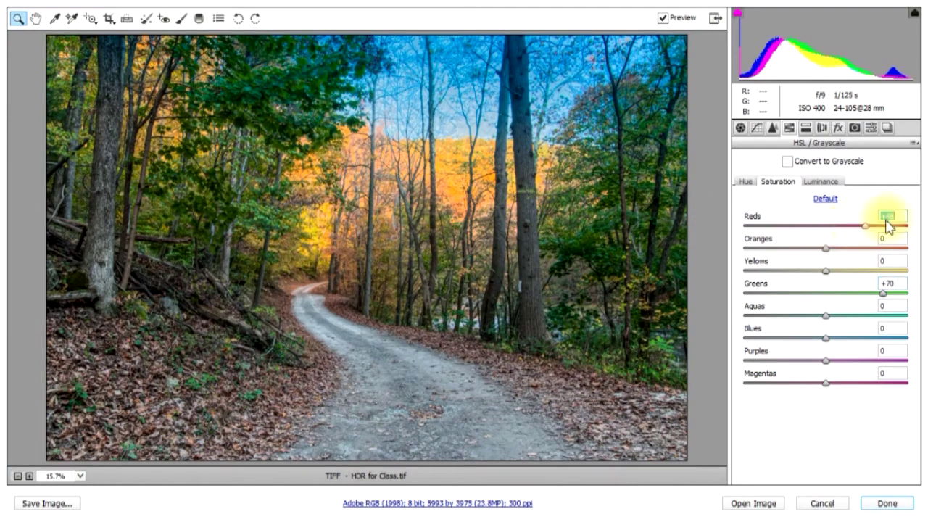
# Step: Set the Reds saturation slider to +53 to enrich the fallen leaves
pyautogui.moveTo(826, 225)
pyautogui.mouseDown()
pyautogui.moveTo(749, 225)
pyautogui.moveTo(925, 218)
pyautogui.moveTo(729, 239)
pyautogui.moveTo(801, 232)
pyautogui.moveTo(771, 230)
pyautogui.moveTo(746, 232)
pyautogui.moveTo(871, 236)
pyautogui.moveTo(831, 234)
pyautogui.mouseUp()
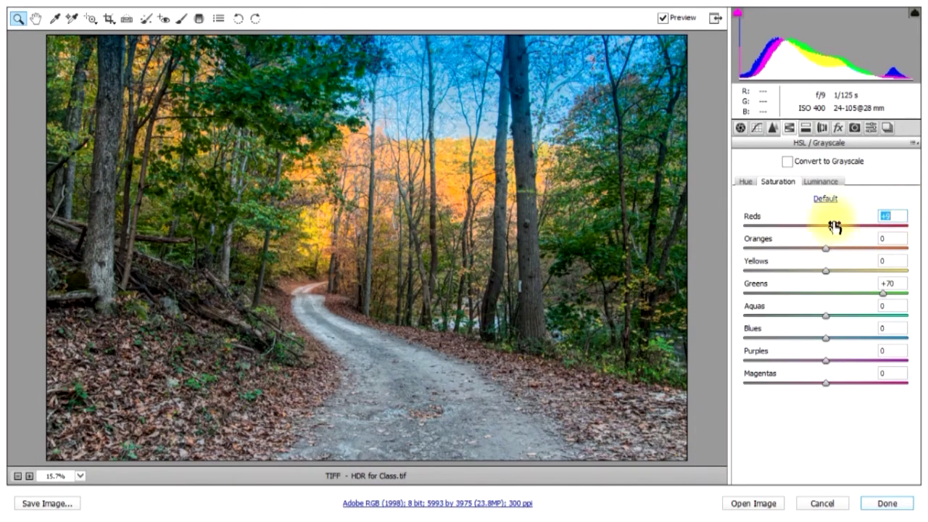
pyautogui.moveTo(834, 236); pyautogui.dragTo(872, 232)
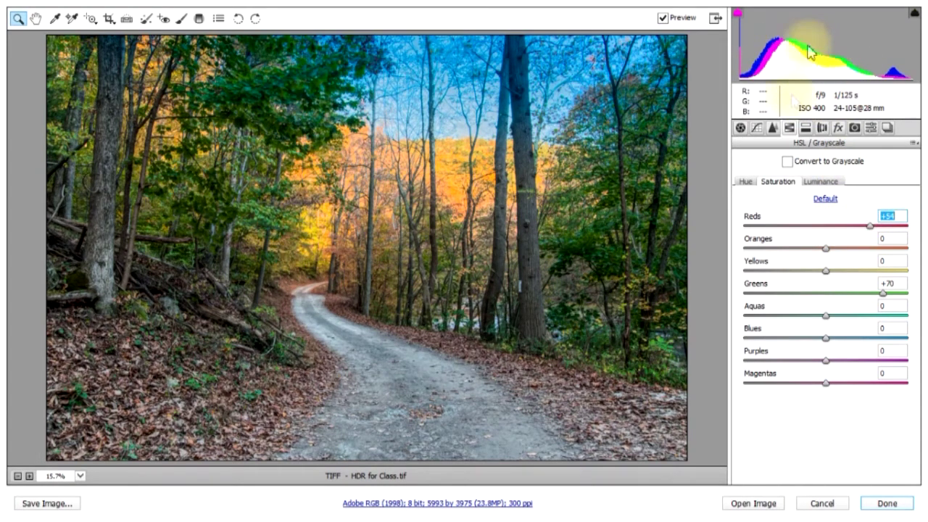
pyautogui.moveTo(870, 232); pyautogui.dragTo(877, 234)
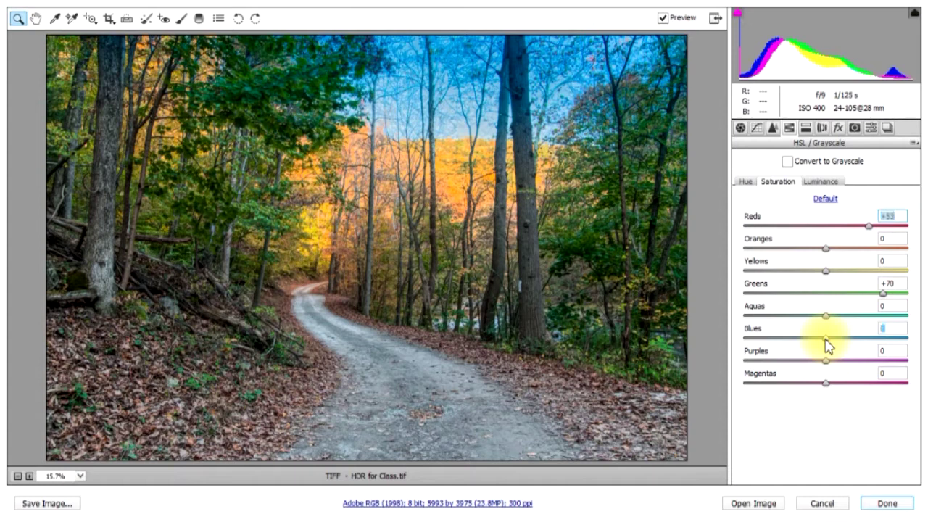
pyautogui.moveTo(826, 339); pyautogui.dragTo(920, 329)
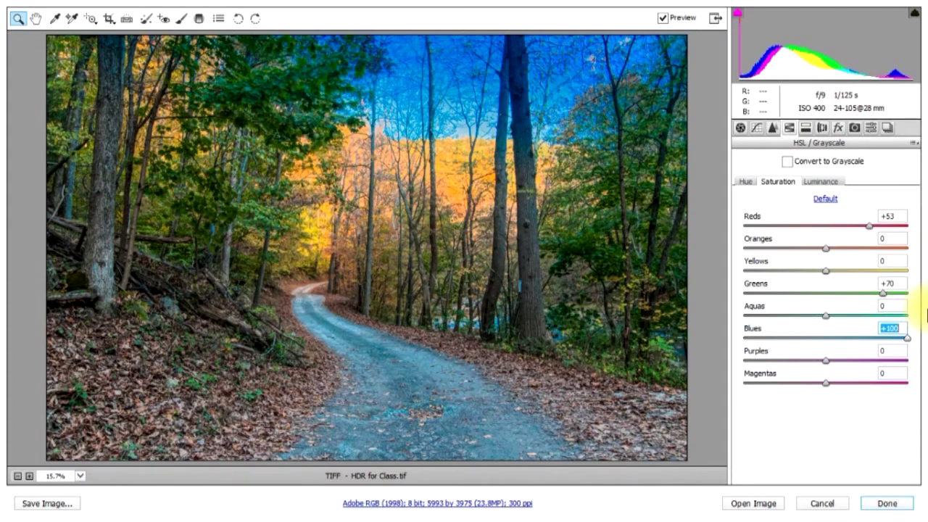
pyautogui.write('0')
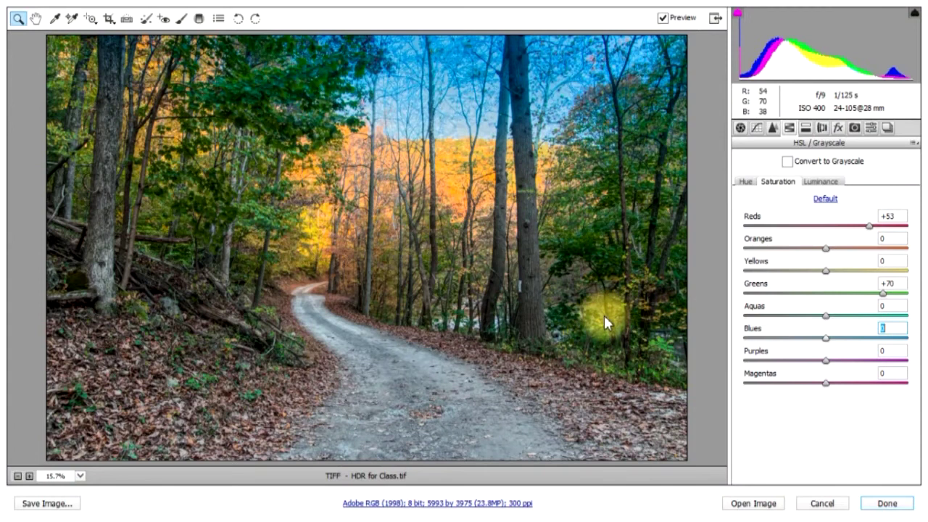
pyautogui.write('-100')
pyautogui.press('Return')
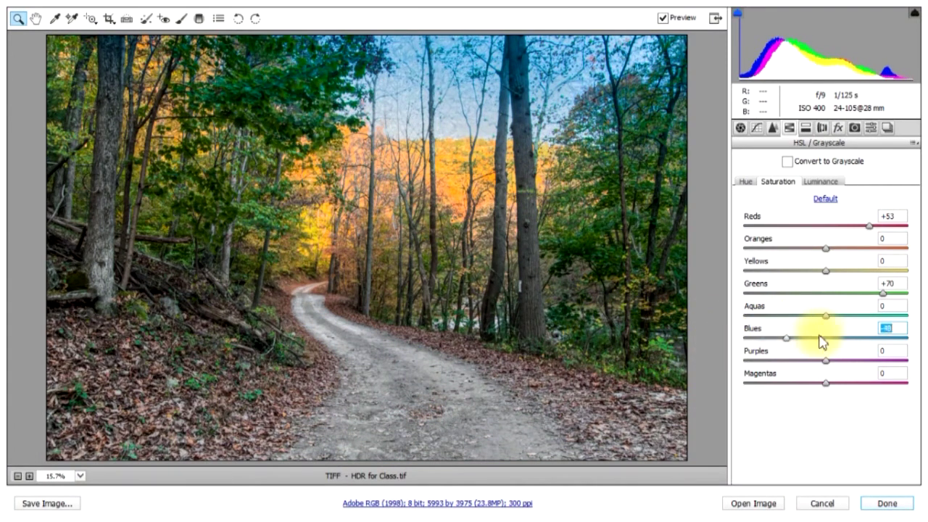
pyautogui.click(824, 338)
pyautogui.doubleClick(825, 338)
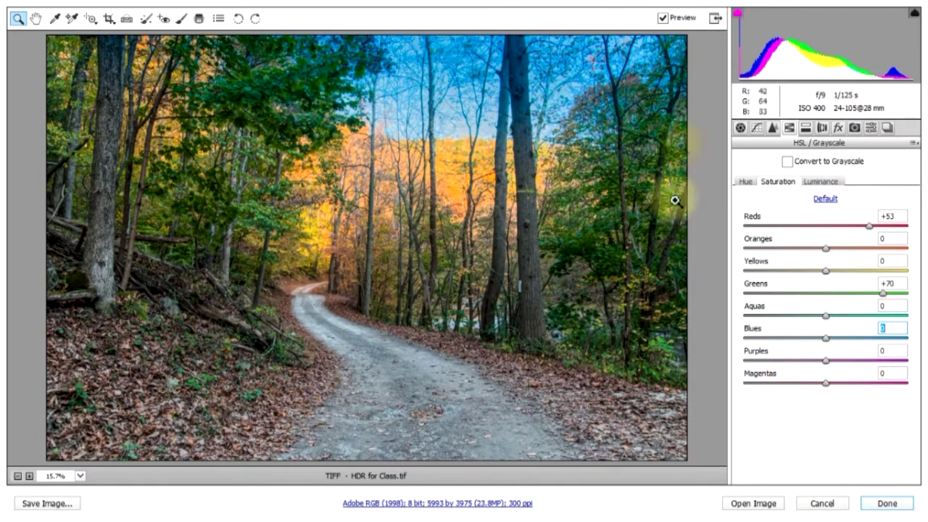
# Step: In the Detail panel, test maximum Luminance noise reduction, then set it back to 0
pyautogui.click(772, 130)
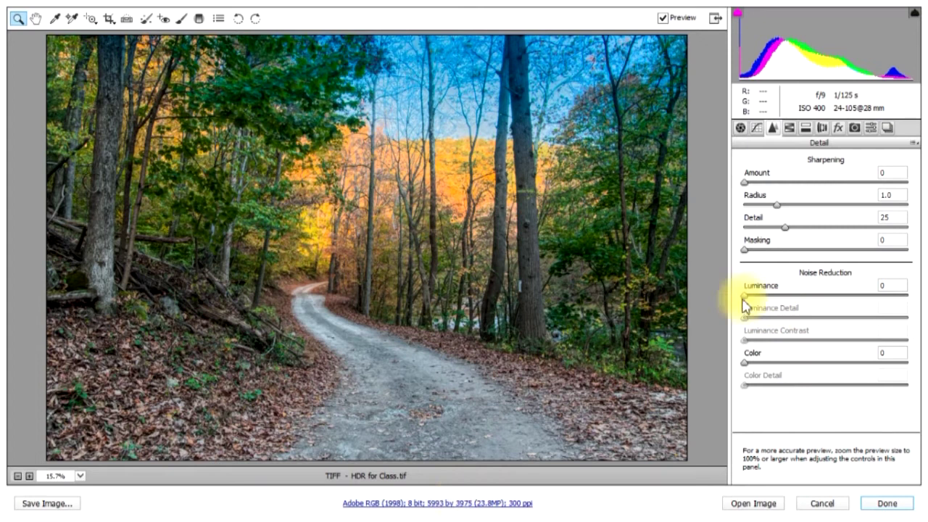
pyautogui.moveTo(743, 297); pyautogui.dragTo(800, 301)
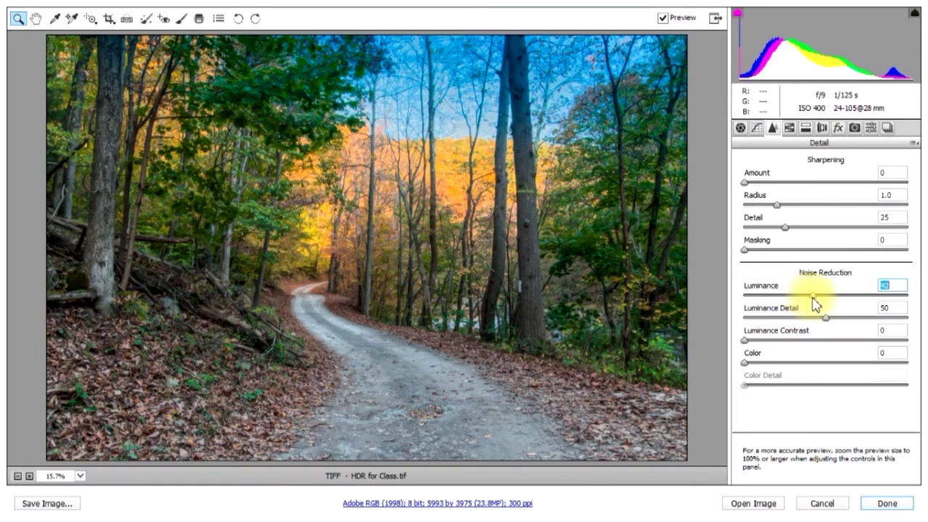
pyautogui.moveTo(817, 304); pyautogui.dragTo(749, 307)
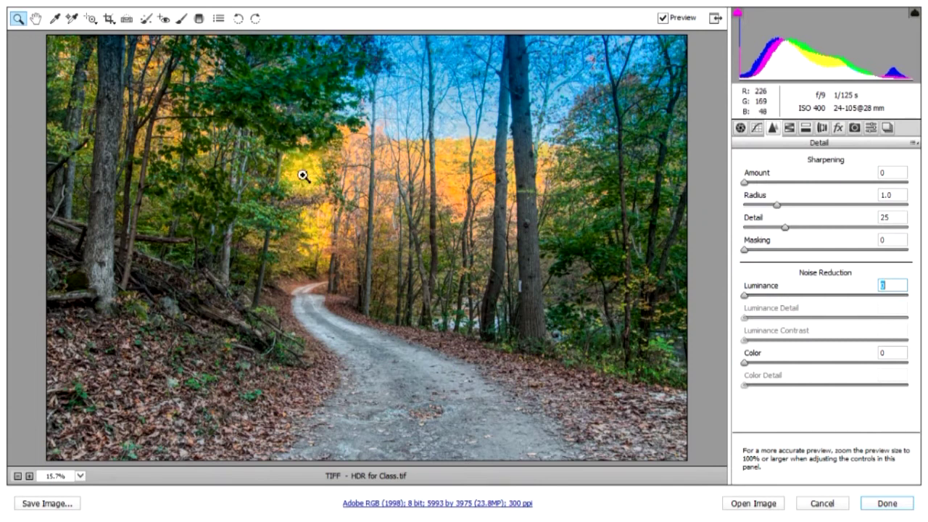
pyautogui.click(218, 213)
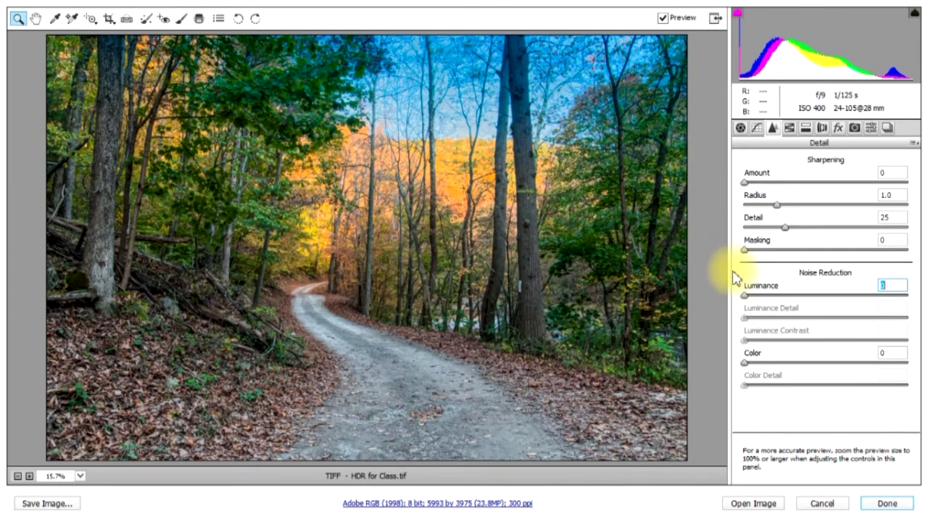
pyautogui.click(744, 182)
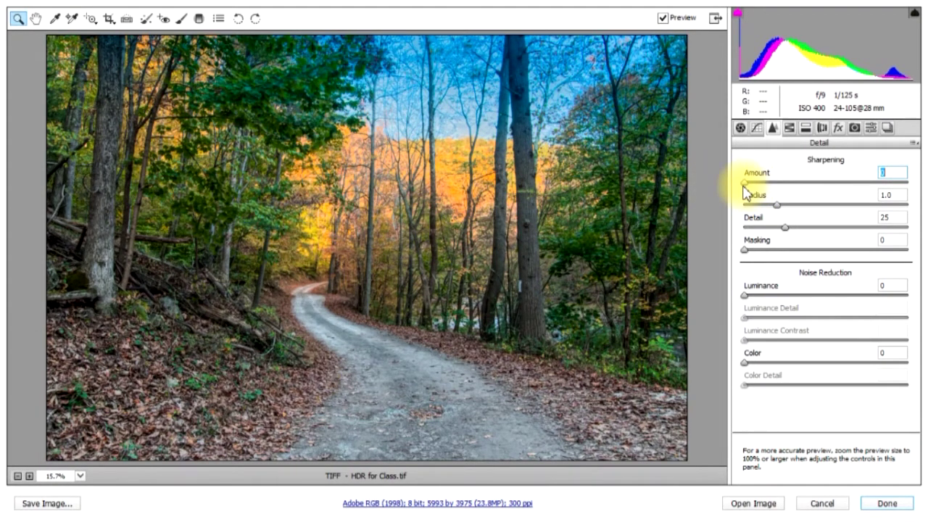
# Step: Sharpen the zoomed-in photo with Amount 87, Radius 3.0 and Detail 94
pyautogui.moveTo(745, 183); pyautogui.dragTo(843, 183)
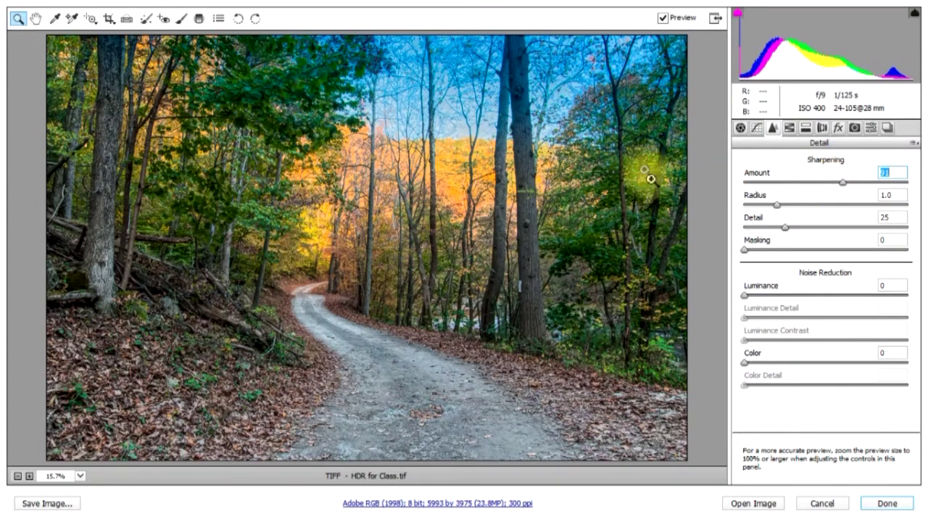
pyautogui.click(29, 476)
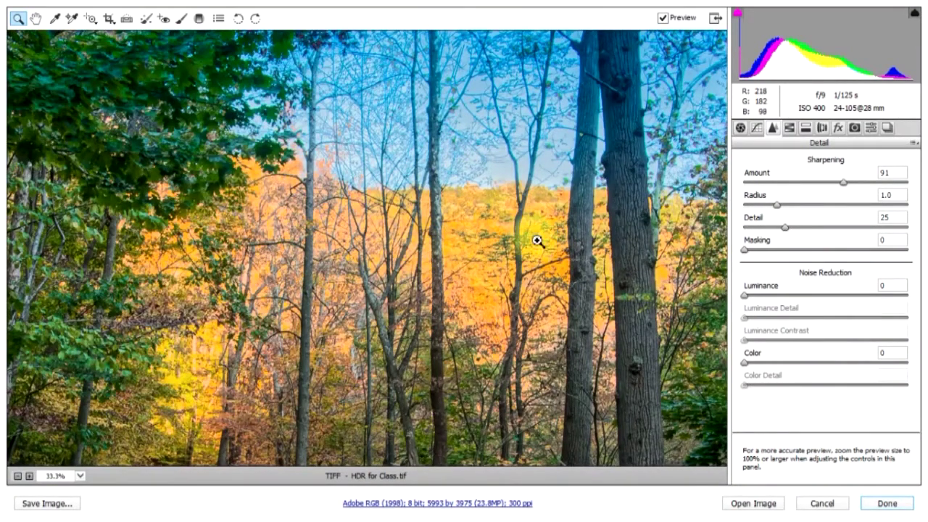
pyautogui.moveTo(843, 187); pyautogui.dragTo(924, 187)
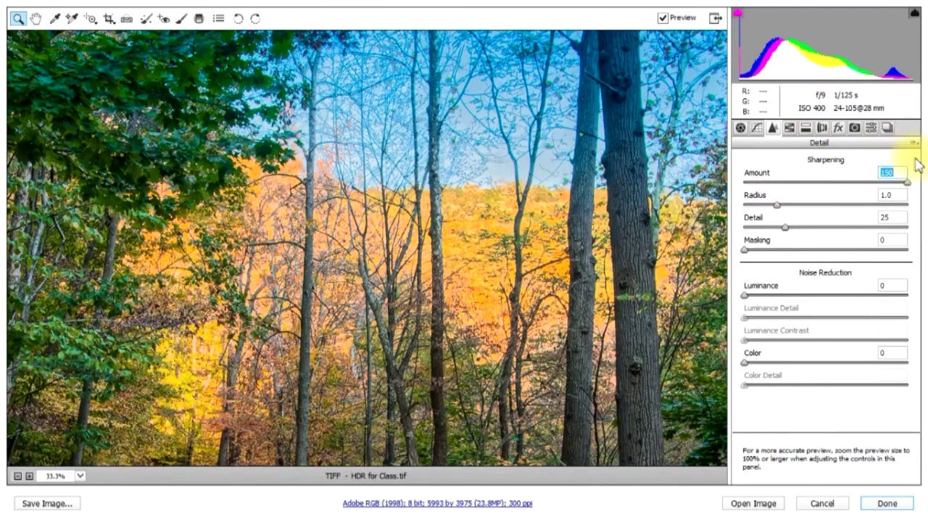
pyautogui.click(843, 182)
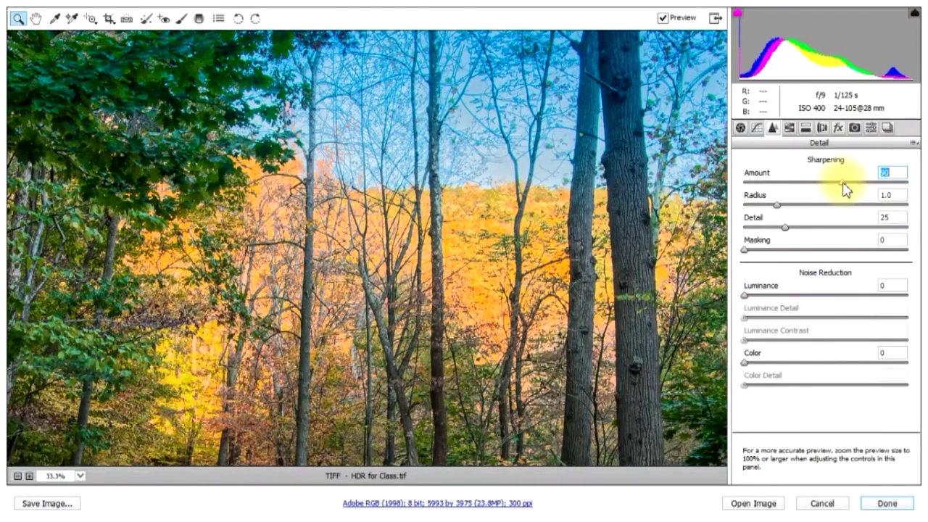
pyautogui.moveTo(842, 184); pyautogui.dragTo(844, 184)
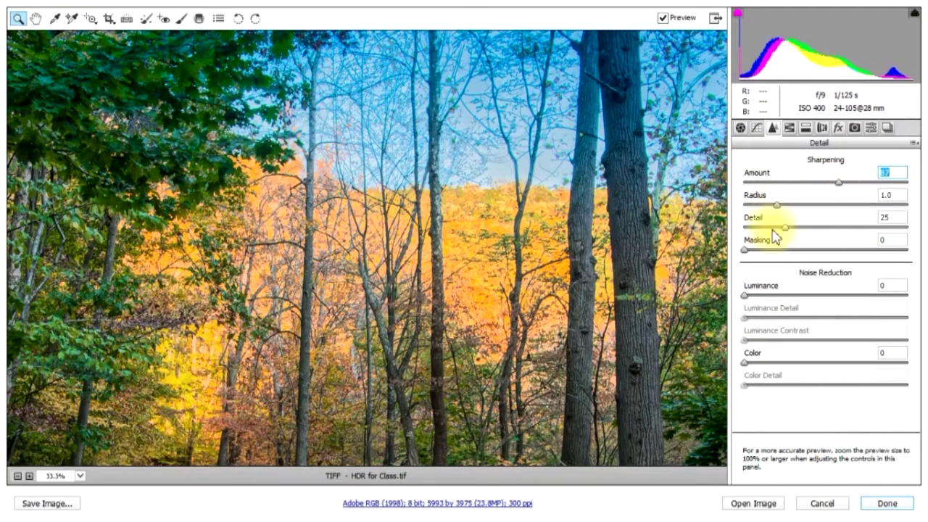
pyautogui.moveTo(786, 229); pyautogui.dragTo(896, 226)
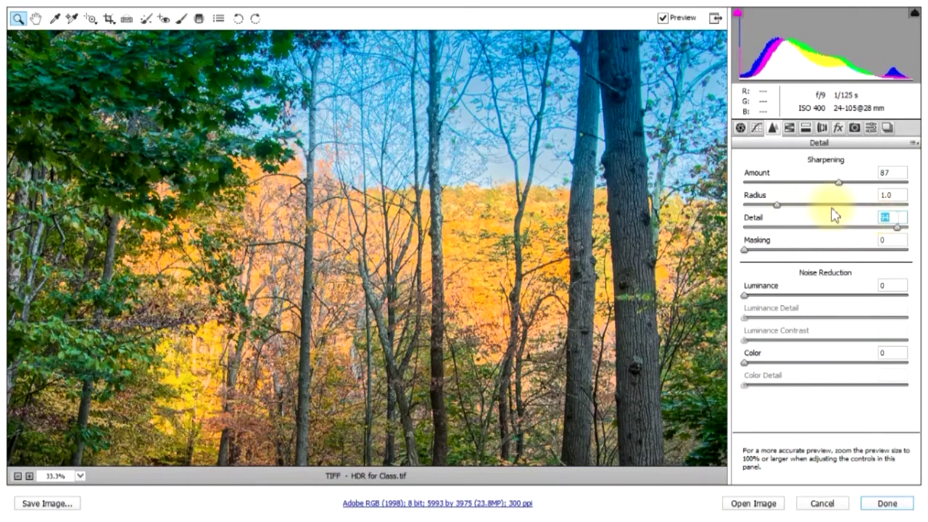
pyautogui.moveTo(777, 208); pyautogui.dragTo(921, 206)
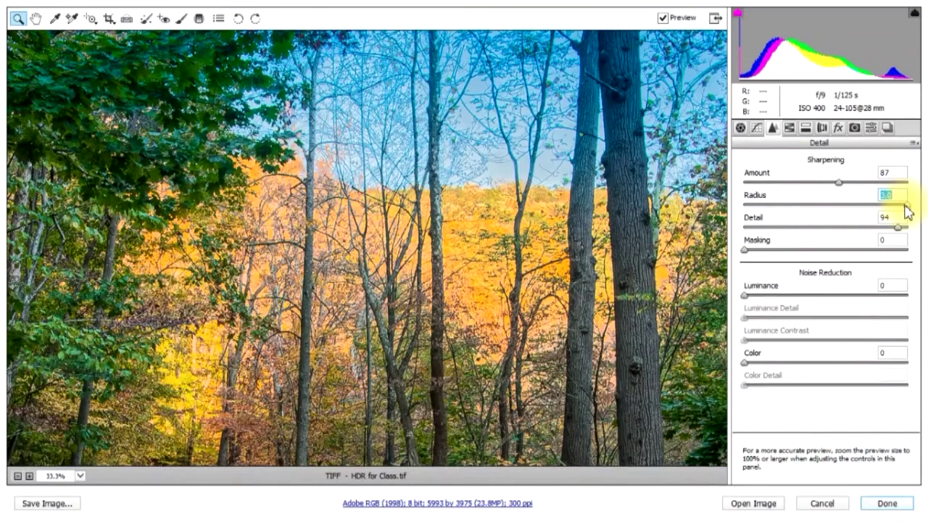
# Step: Reset sharpening Radius to 1.0, Detail to 25 and Amount to 0
pyautogui.write('1')
pyautogui.press('Return')
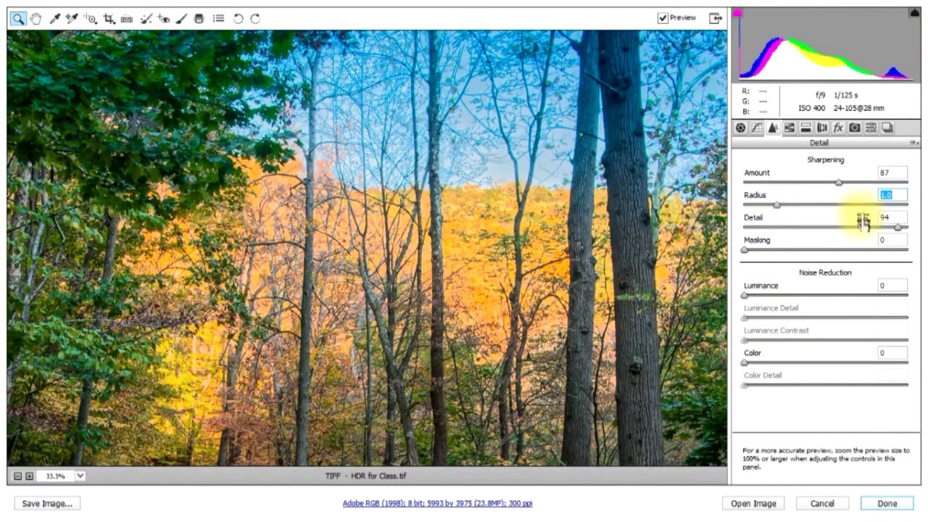
pyautogui.moveTo(894, 229); pyautogui.dragTo(817, 233)
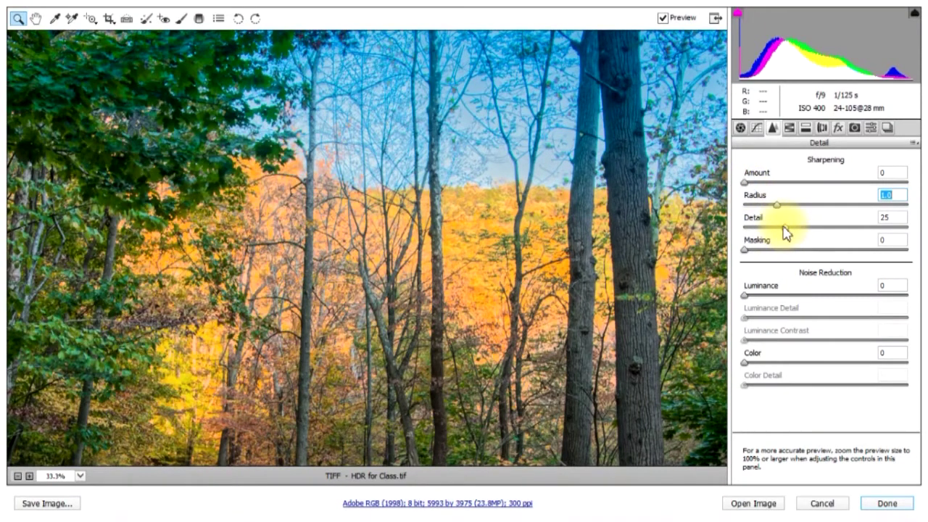
pyautogui.moveTo(785, 228); pyautogui.dragTo(874, 231)
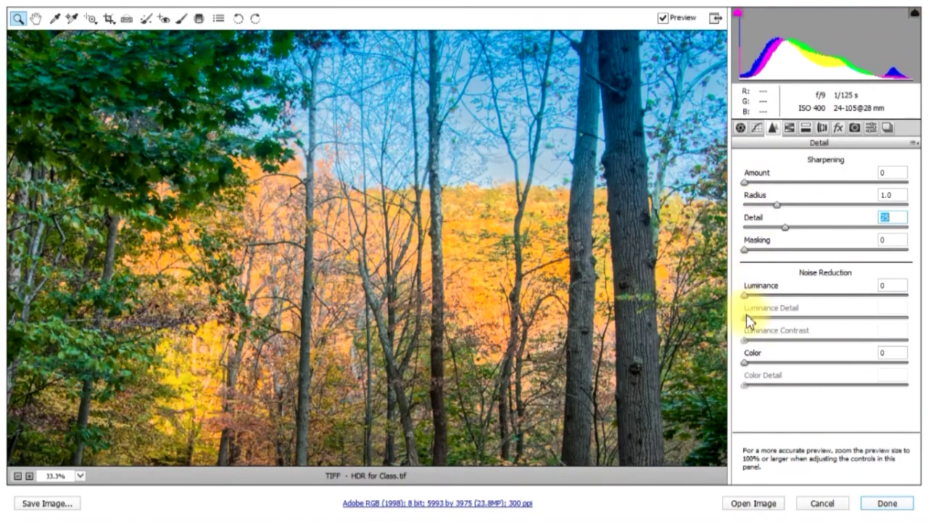
# Step: Fit the photo in view and trial sharpening at Amount 54 and Detail 38
pyautogui.click(80, 476)
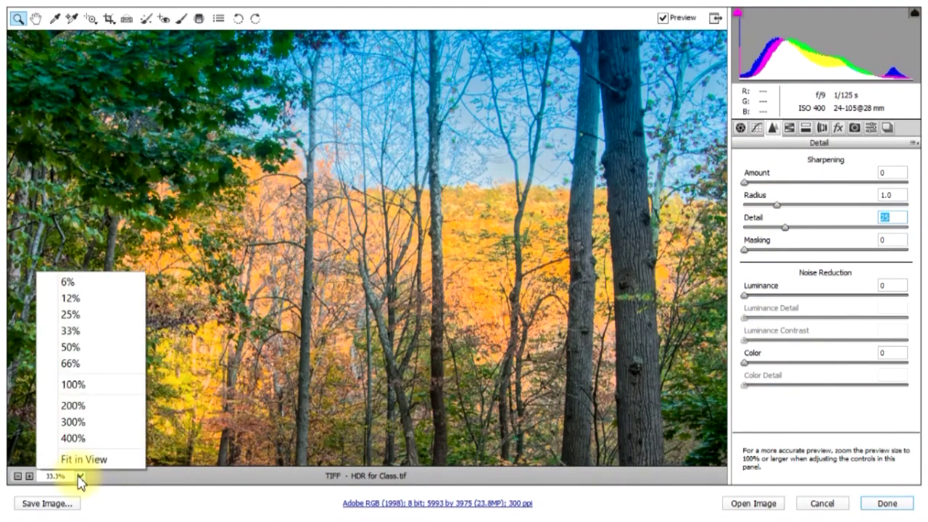
pyautogui.click(86, 457)
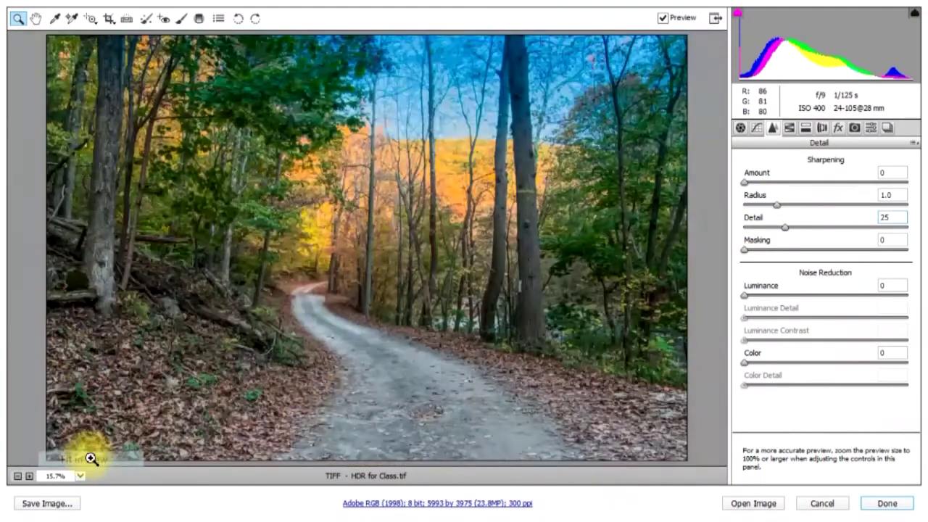
pyautogui.click(747, 183)
pyautogui.moveTo(763, 190); pyautogui.dragTo(842, 187)
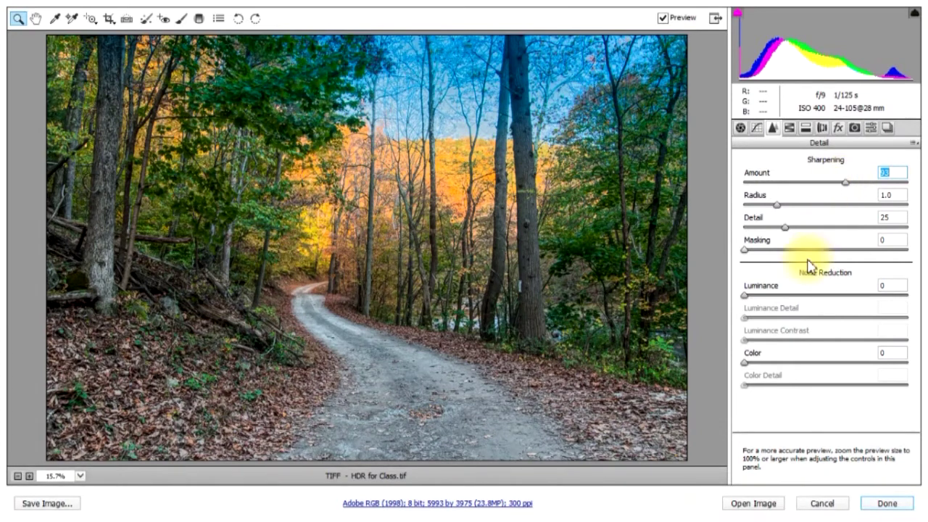
pyautogui.moveTo(783, 227); pyautogui.dragTo(803, 229)
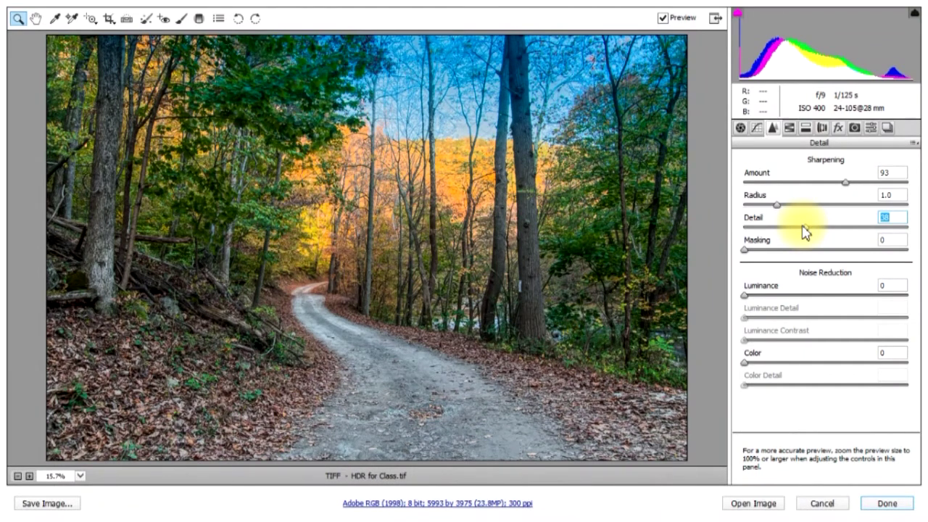
# Step: Reset Detail to 25 and Amount to 0, then open the photo with Open Image
pyautogui.doubleClick(803, 228)
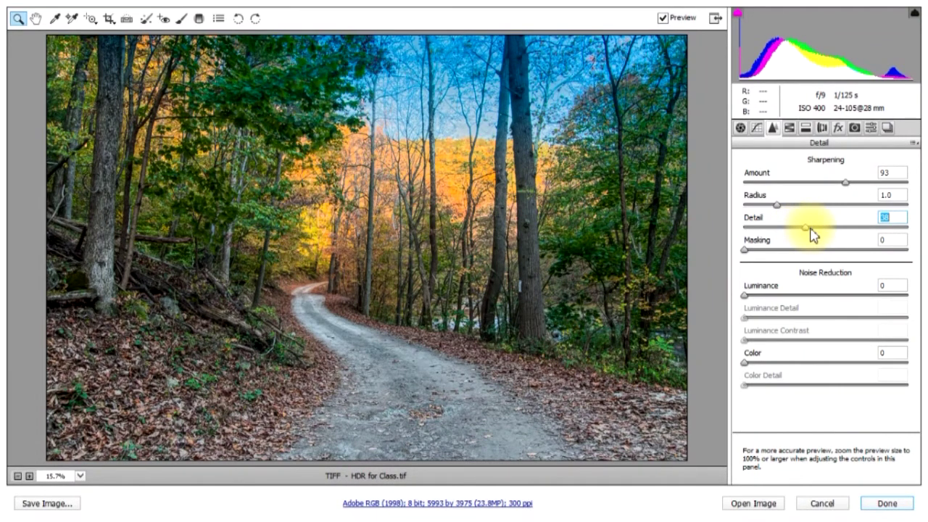
pyautogui.doubleClick(846, 183)
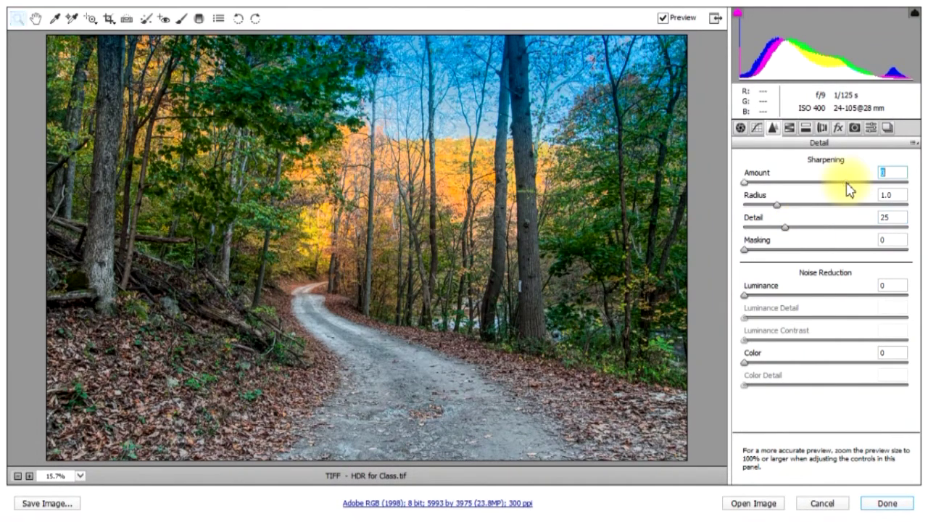
pyautogui.click(752, 507)
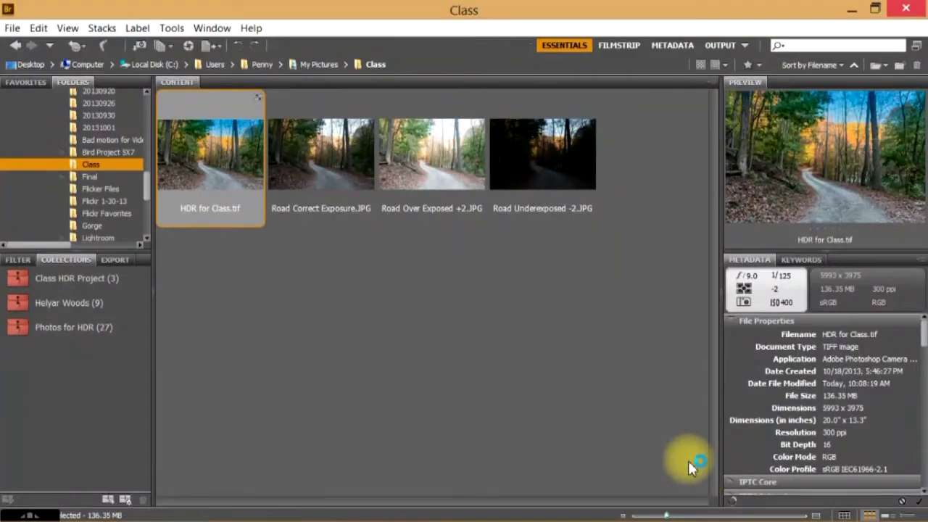